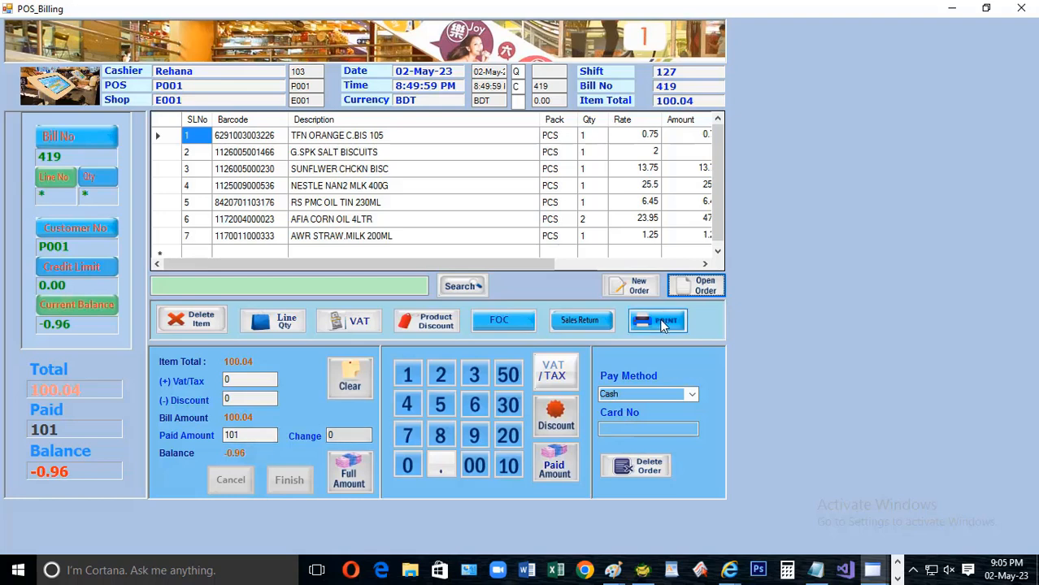
Switch to the pos-printer picture in Paint to examine the receipt printer, and put the window away.
mouse_move(612, 570)
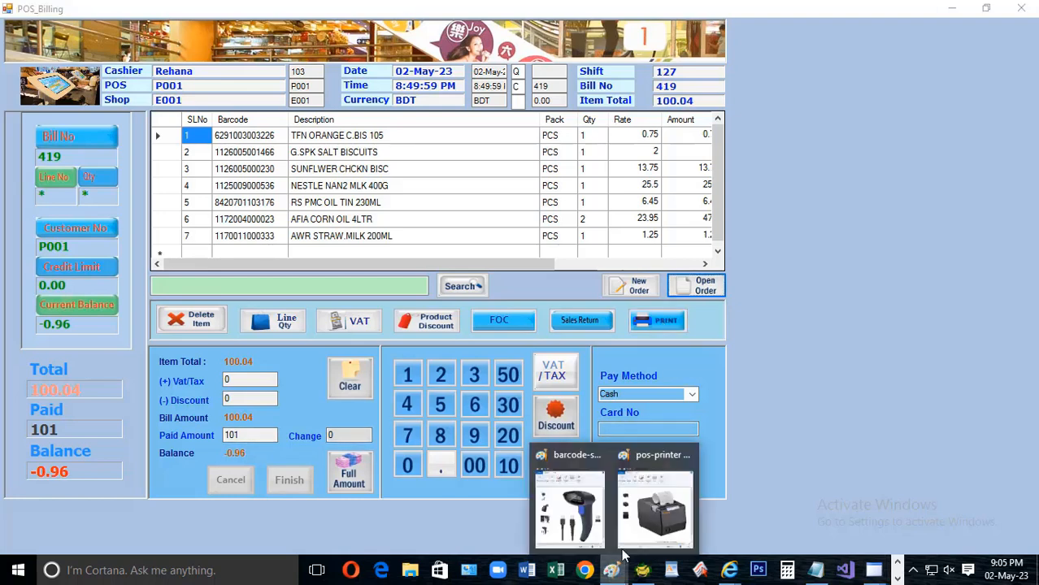
left_click(658, 506)
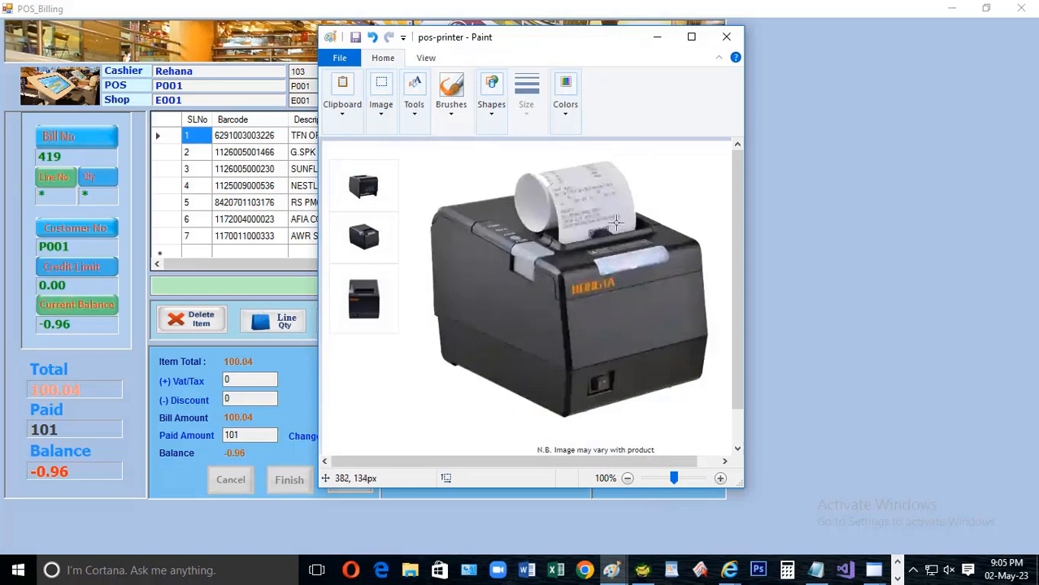
left_click(656, 43)
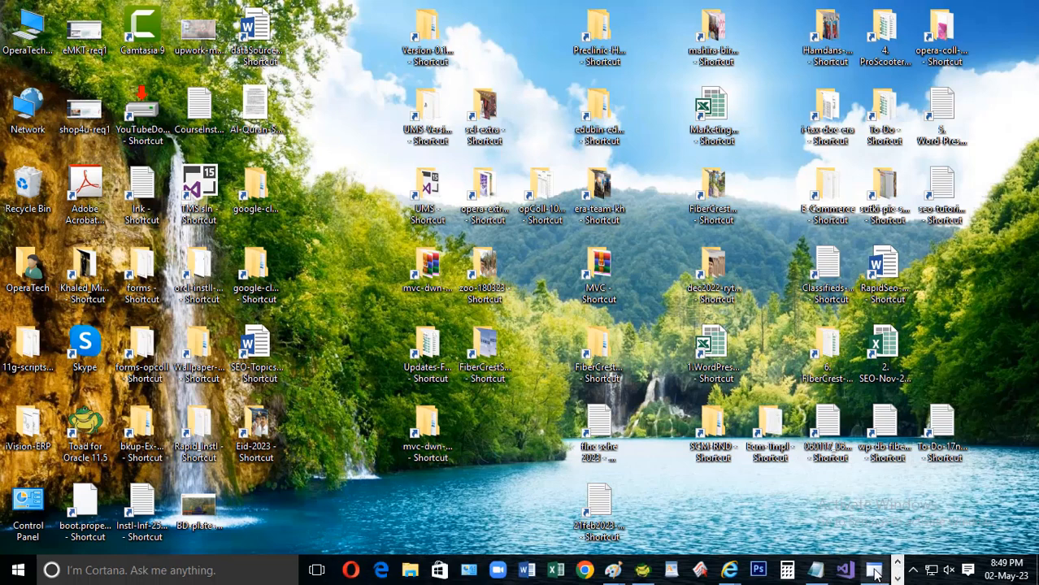
Launch iPOS from the desktop and log in by entering the account password.
right_click(874, 573)
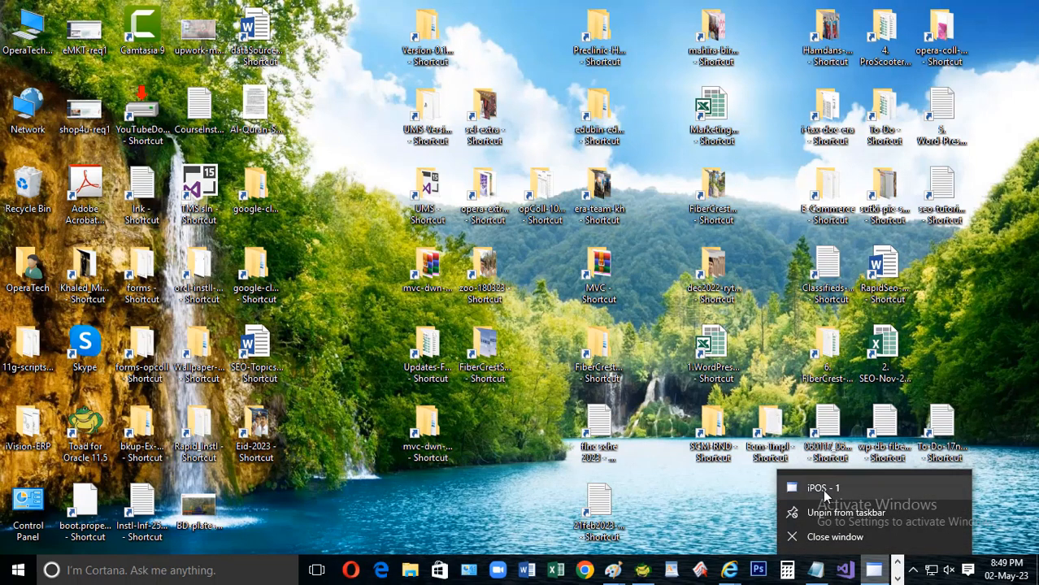
left_click(822, 488)
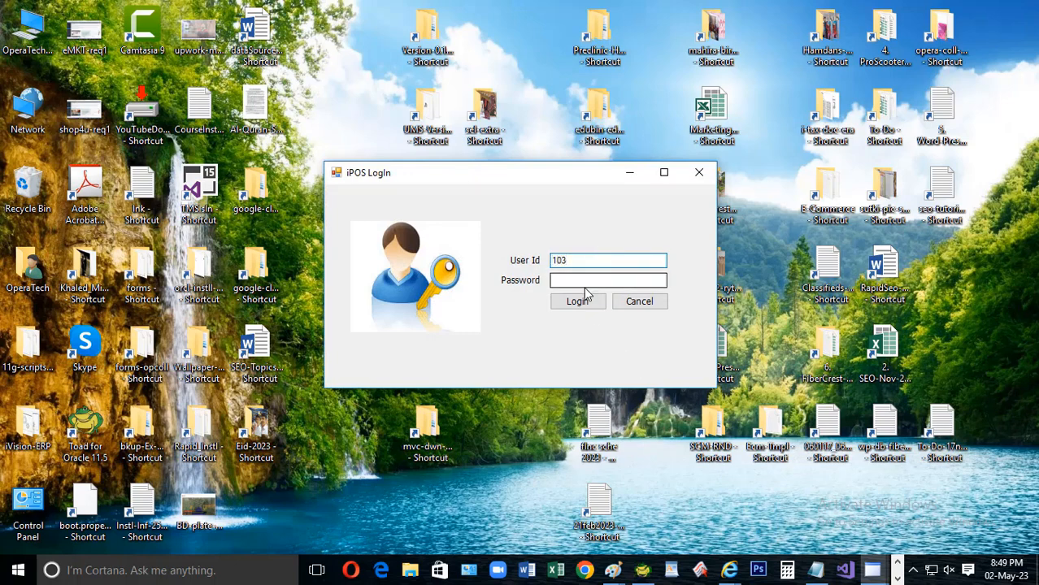
left_click(586, 280)
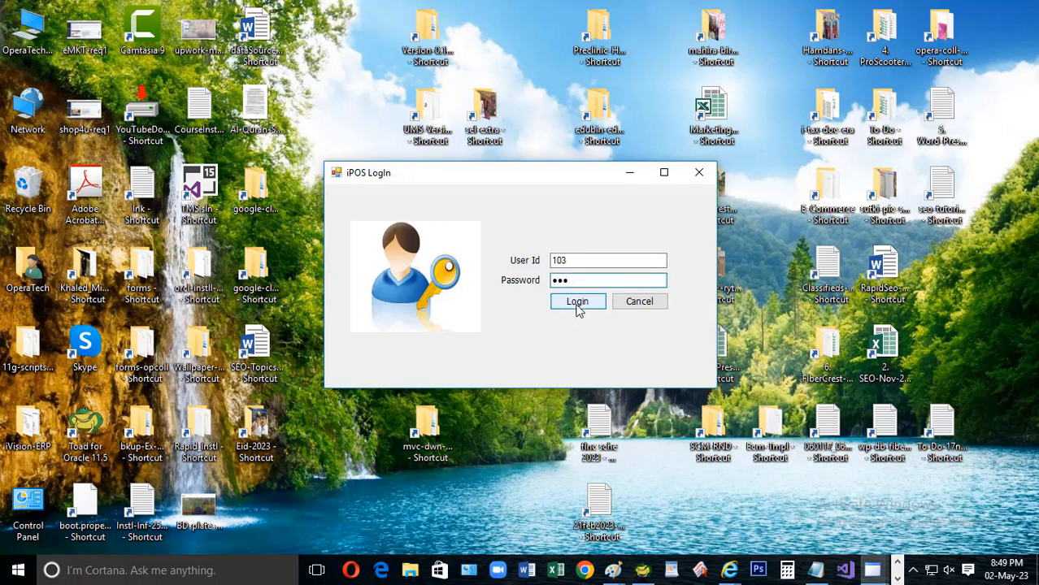
left_click(577, 306)
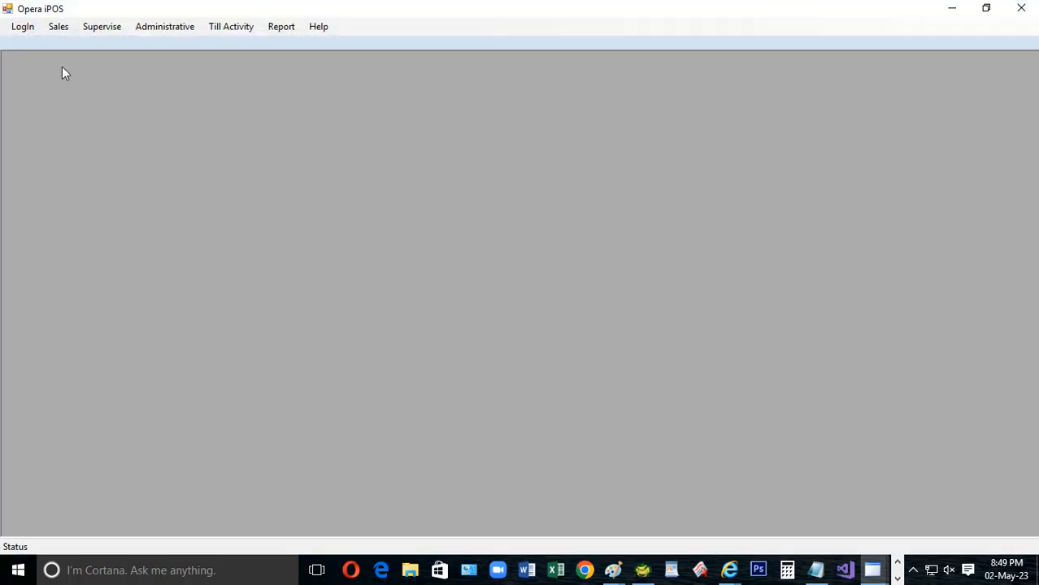
Open Sales Registration and start a new order.
left_click(58, 28)
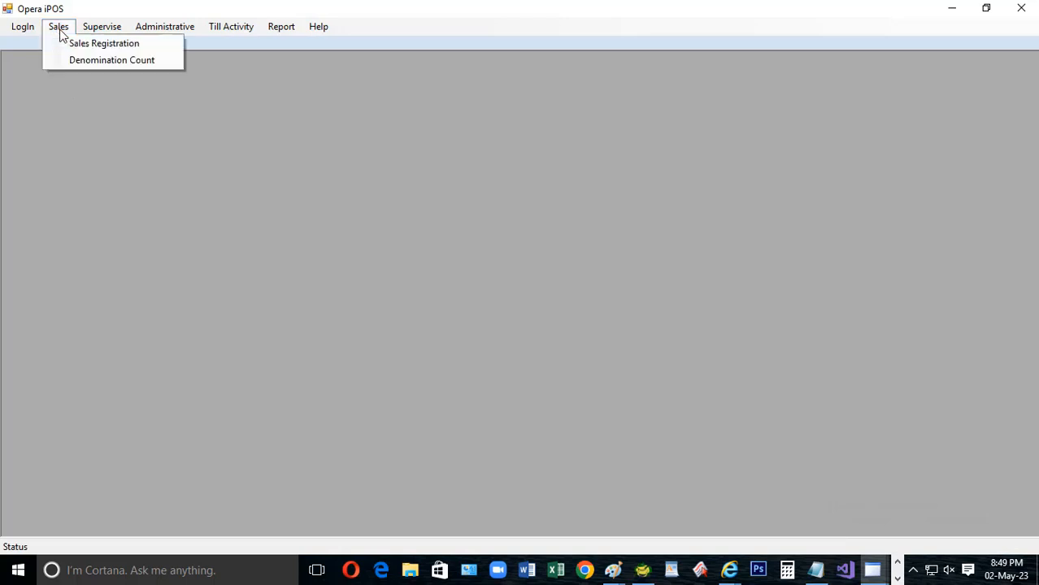
left_click(76, 45)
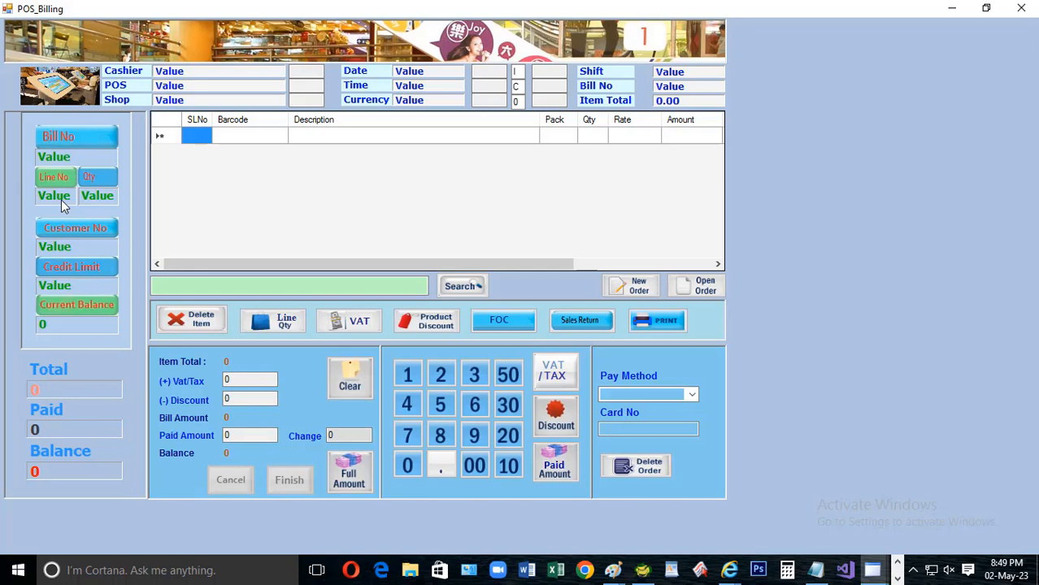
left_click(636, 289)
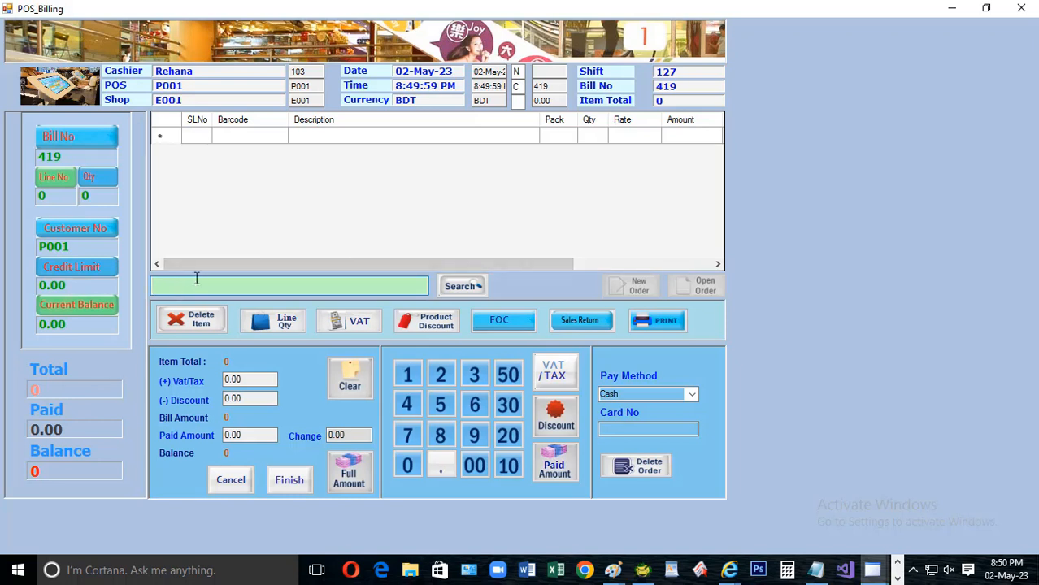
Examine the barcode-scanner-hand-held picture in Paint and return to the empty barcode entry of the bill.
mouse_move(612, 569)
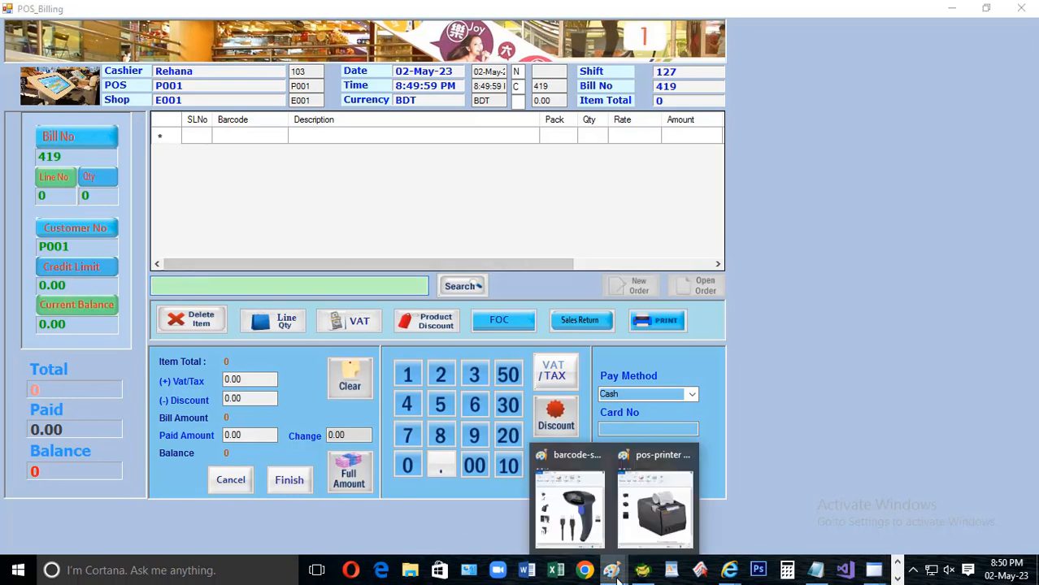
left_click(578, 521)
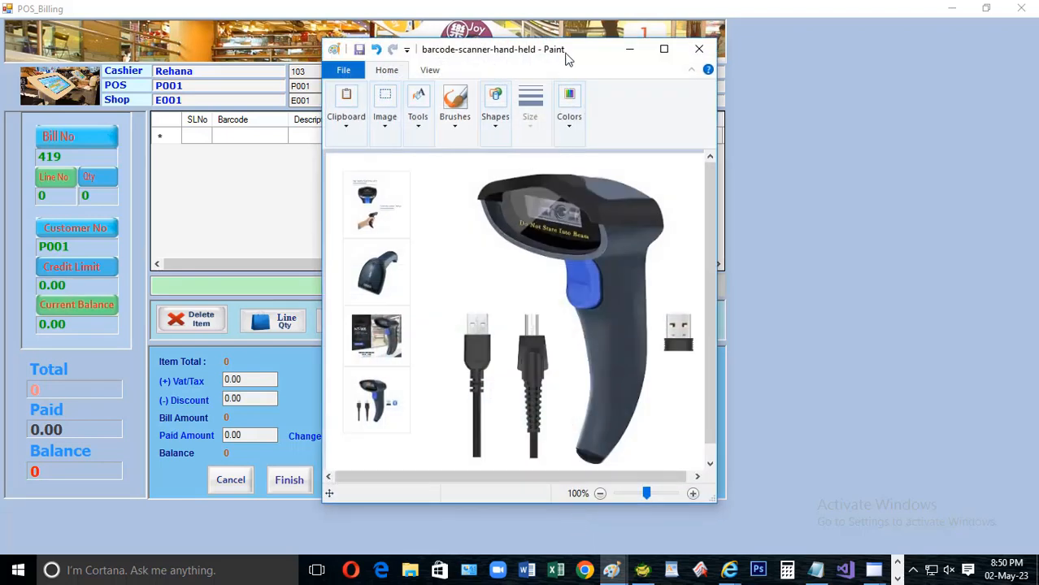
left_click_drag(568, 57, 537, 65)
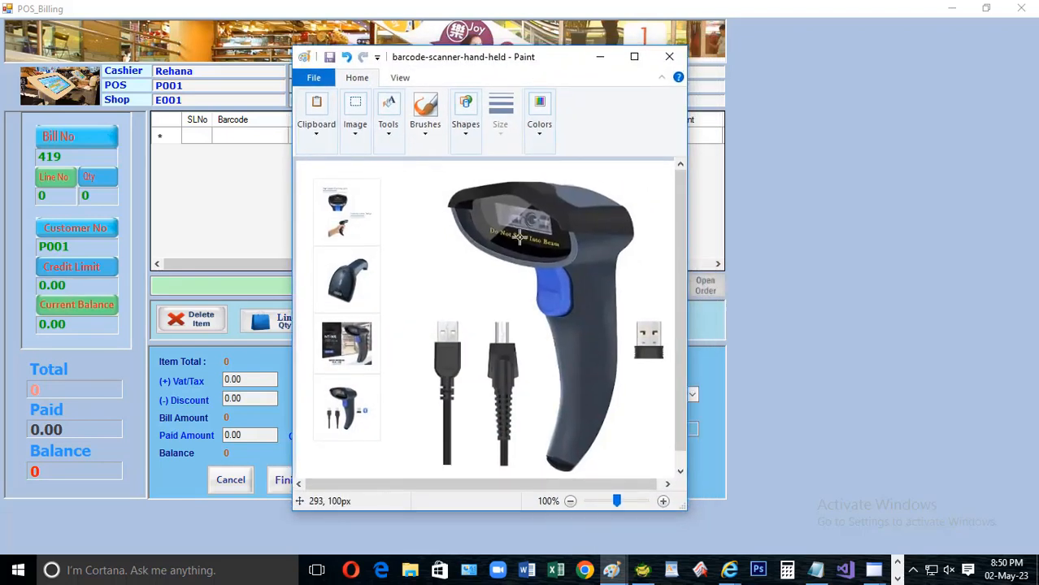
left_click(169, 287)
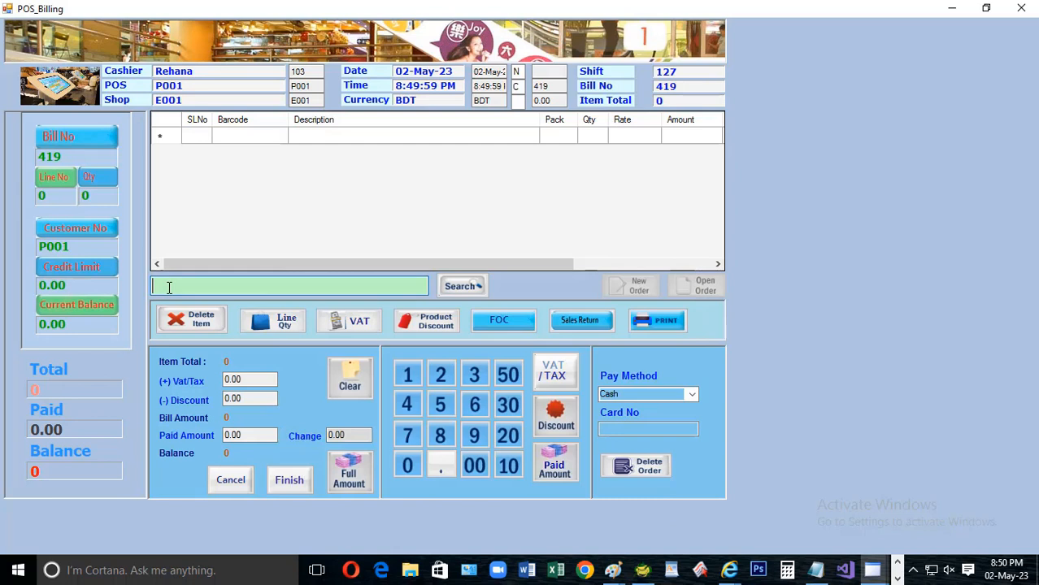
left_click(815, 570)
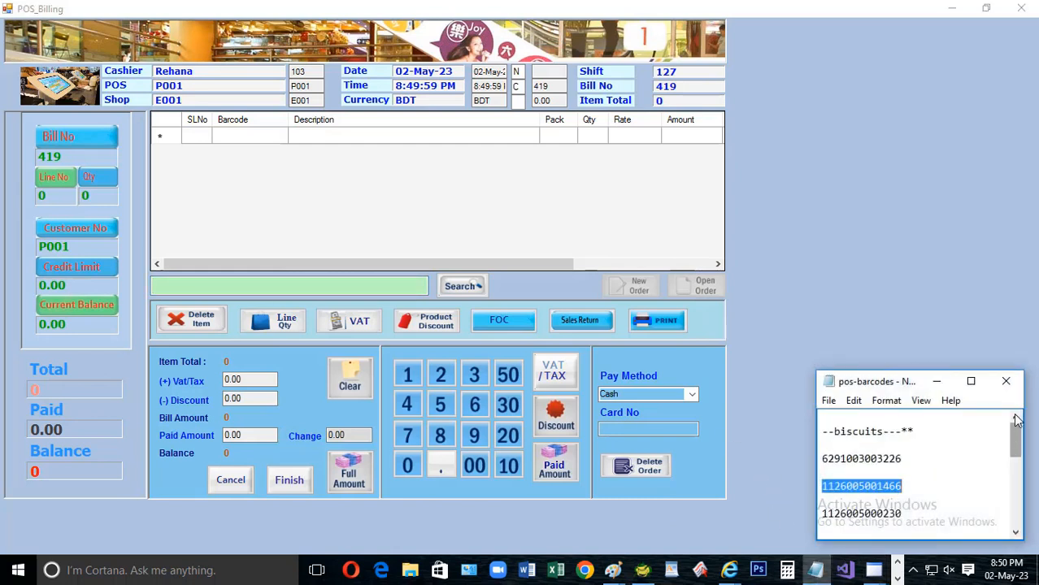
left_click_drag(908, 460, 824, 463)
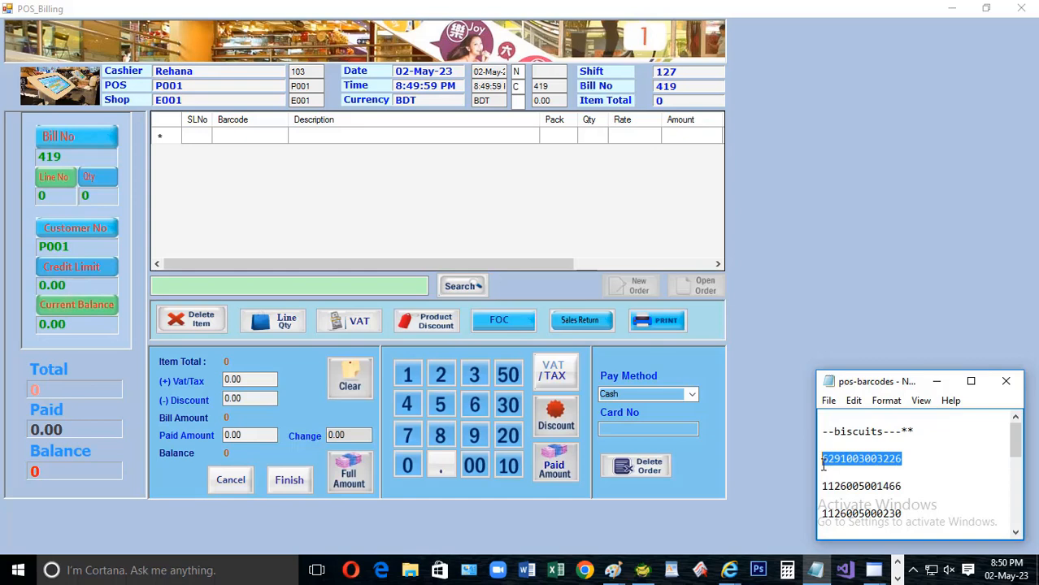
left_click(194, 286)
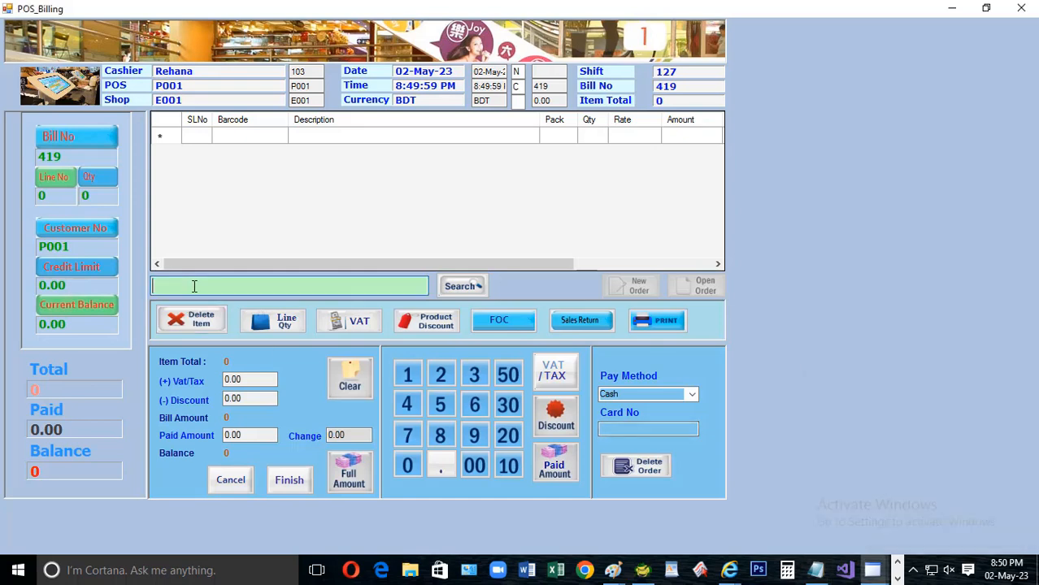
mouse_move(613, 570)
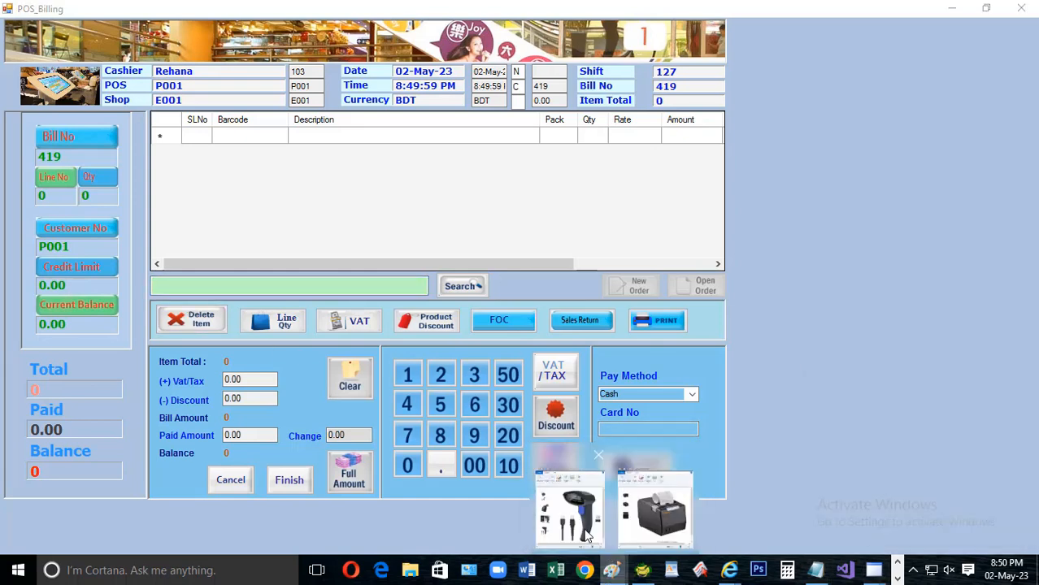
left_click(587, 532)
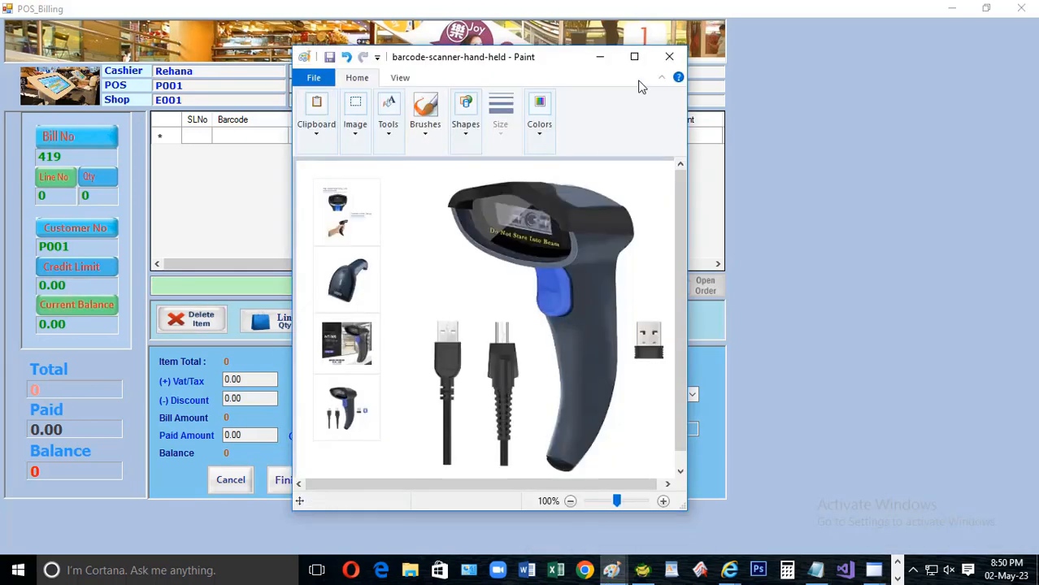
left_click(602, 59)
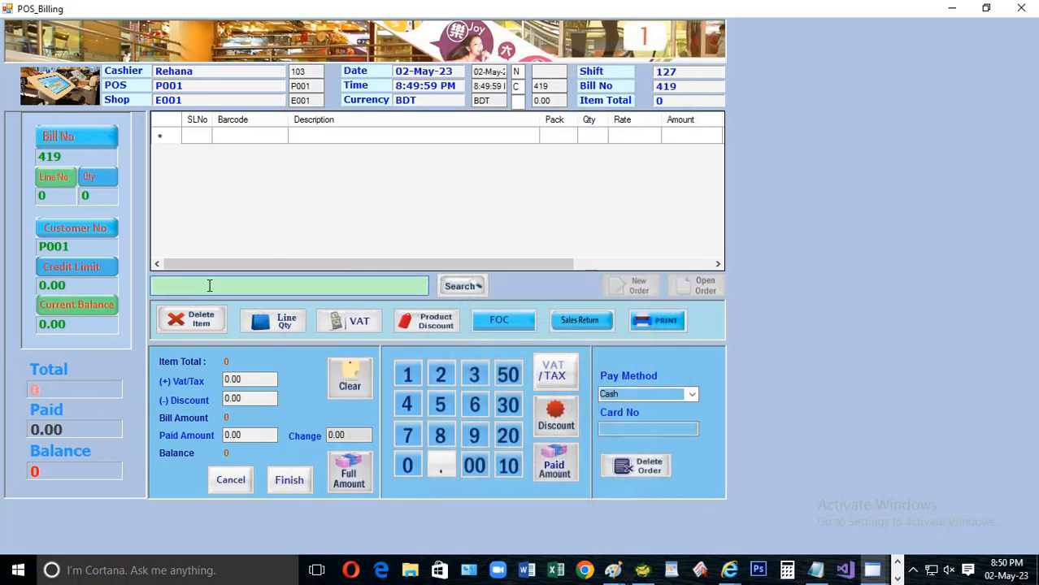
type("6291003003226")
key("Return")
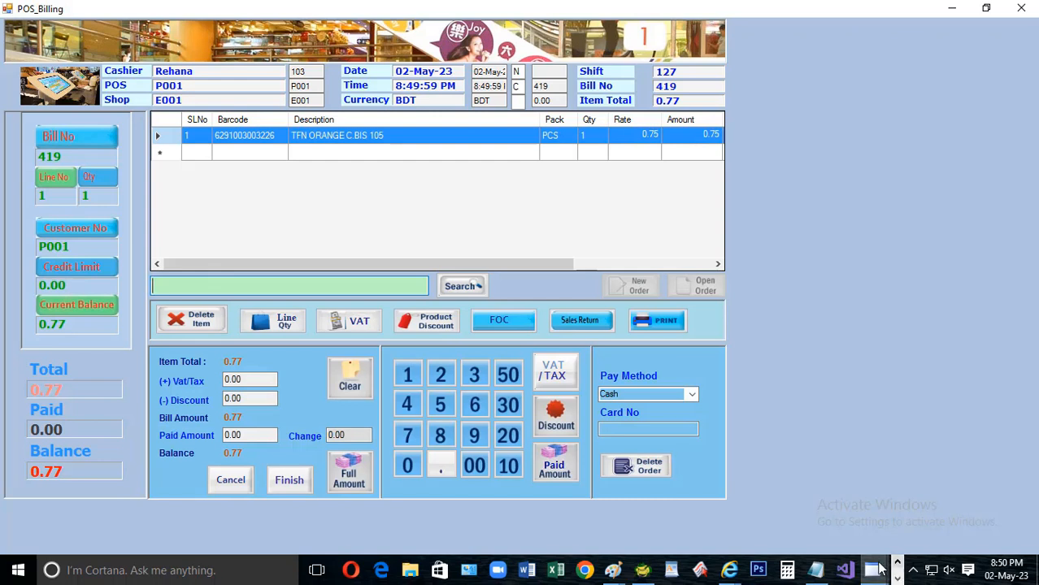
left_click(816, 569)
left_click(898, 486)
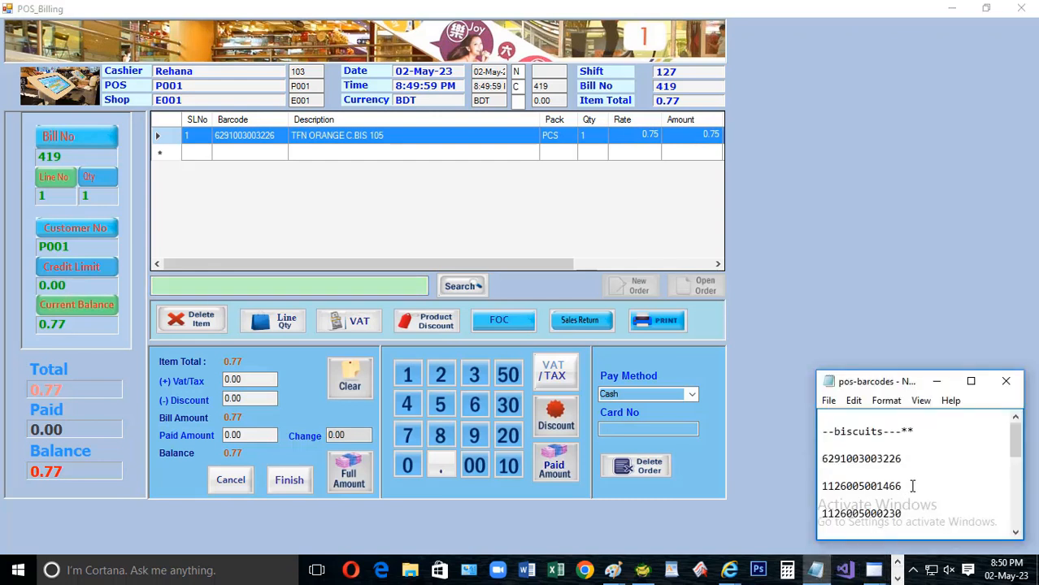
left_click_drag(912, 486, 825, 488)
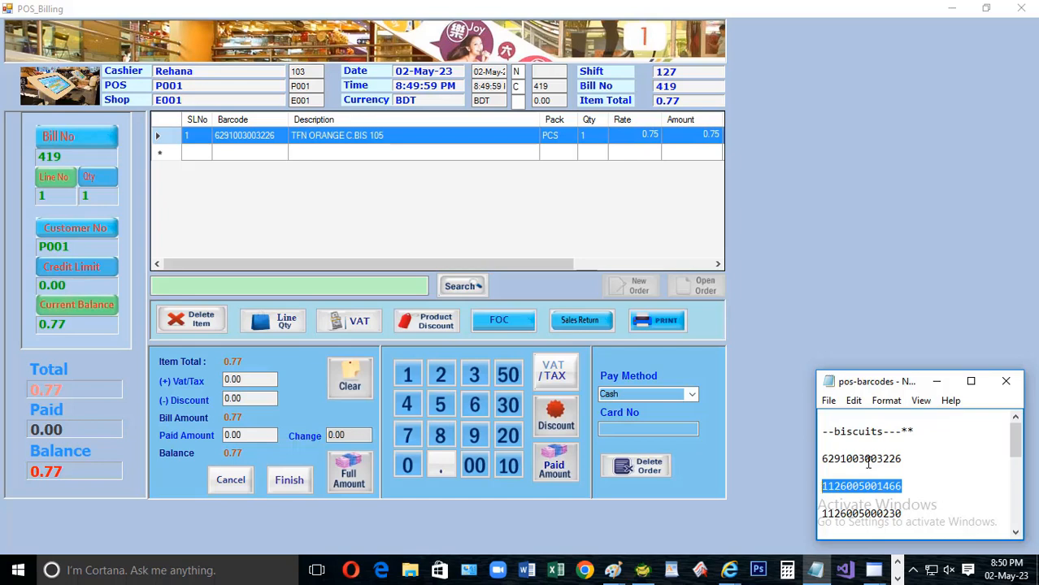
left_click(936, 381)
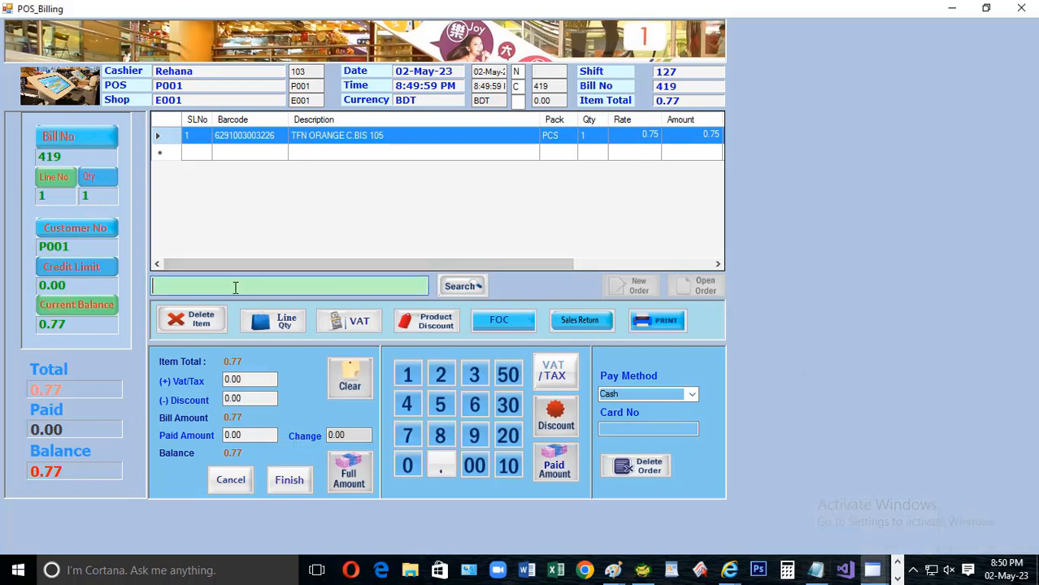
key("ctrl+v")
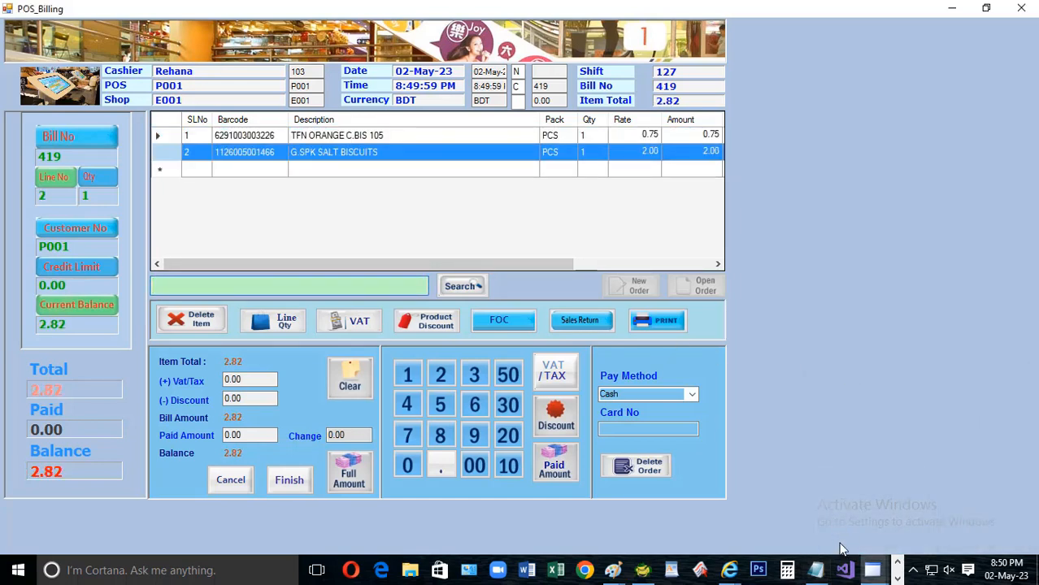
left_click(815, 570)
scroll(958, 475, "down", 1)
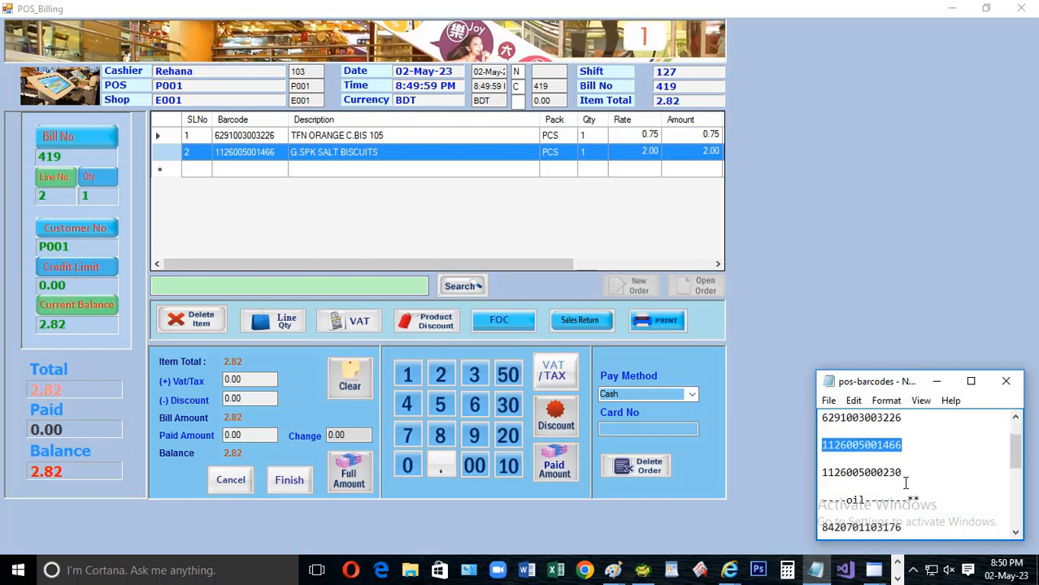
left_click_drag(908, 474, 824, 479)
key("ctrl+c")
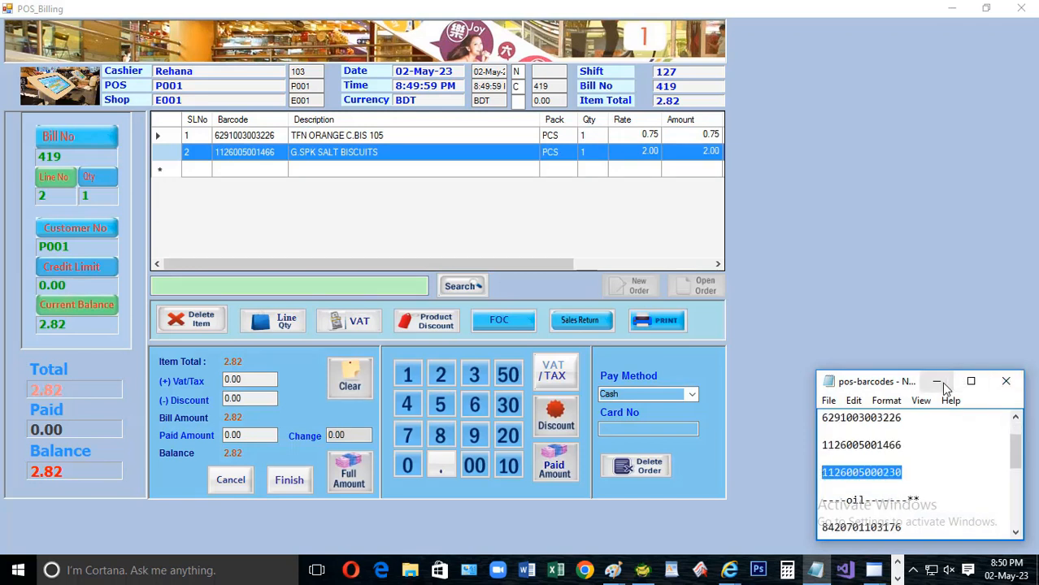
left_click_drag(1016, 453, 1017, 463)
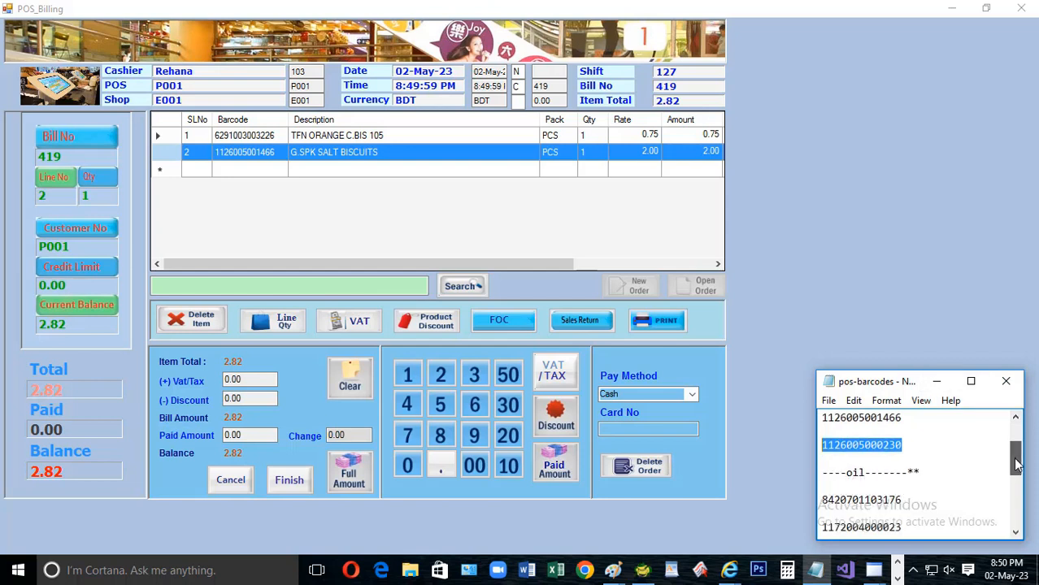
left_click(936, 381)
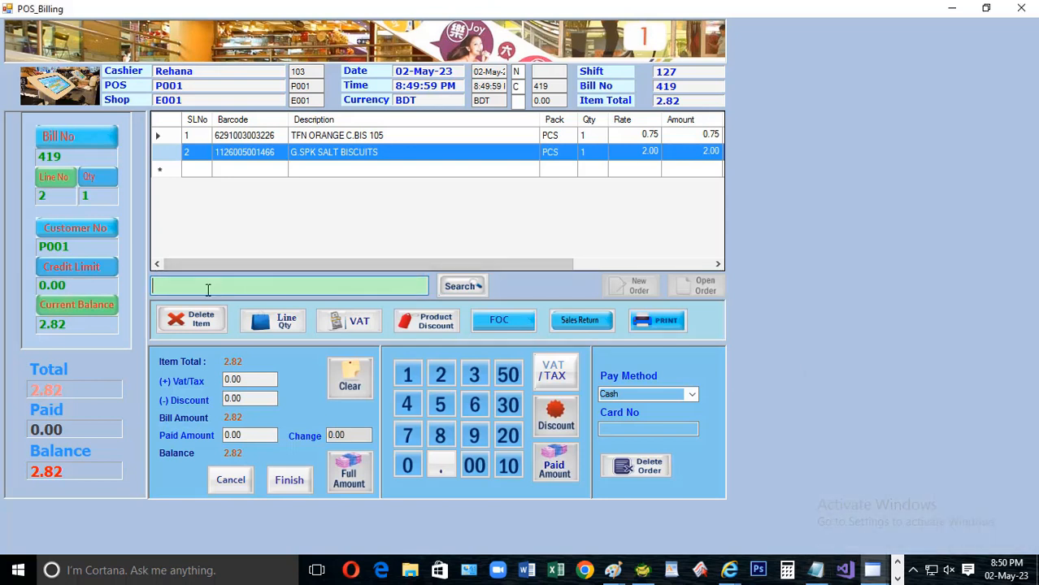
key("ctrl+v")
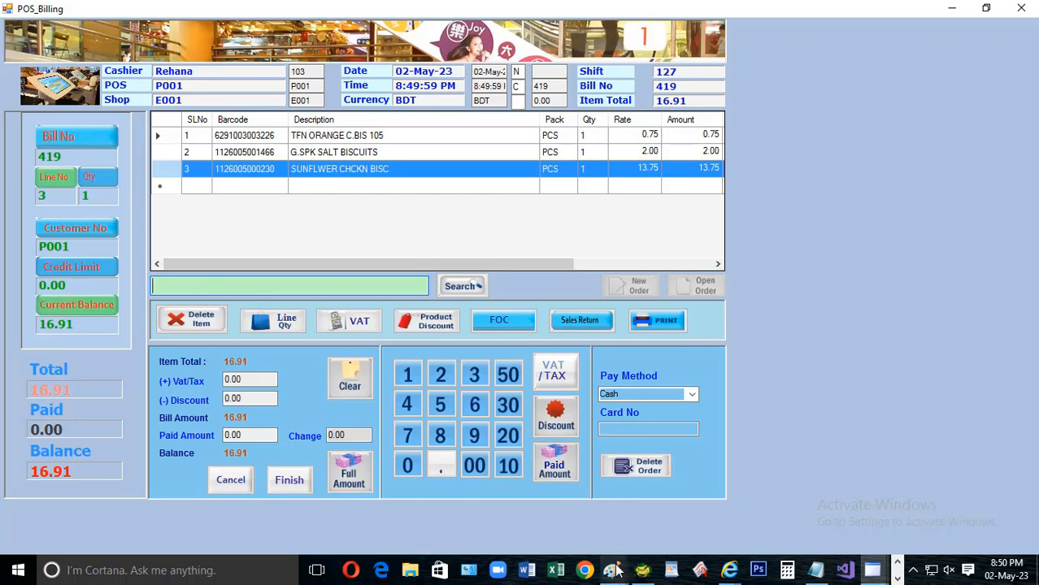
Look at the hand-held barcode scanner picture in Paint again and return to the three-item bill.
mouse_move(611, 570)
left_click(573, 512)
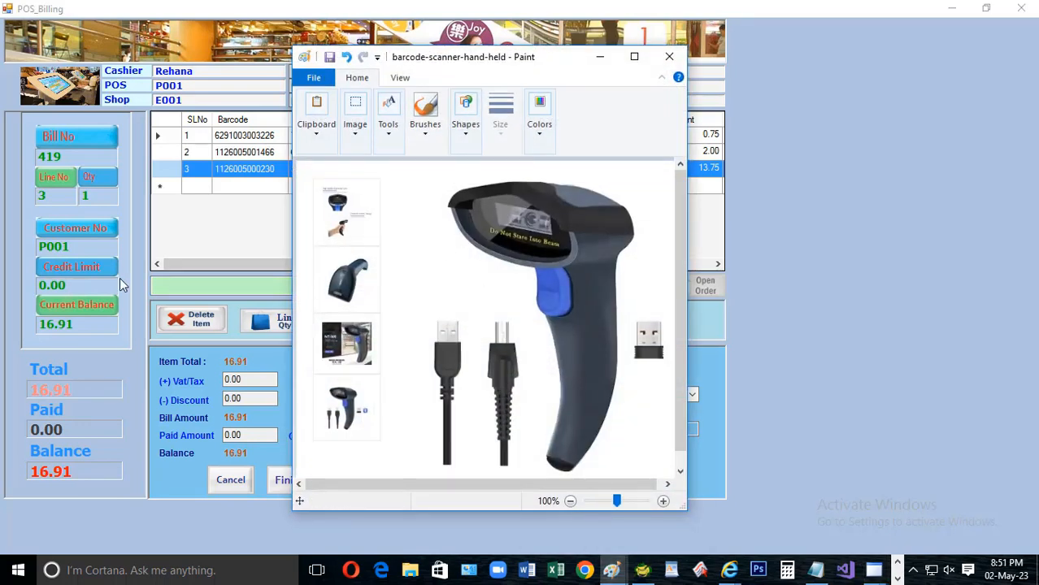
left_click(172, 287)
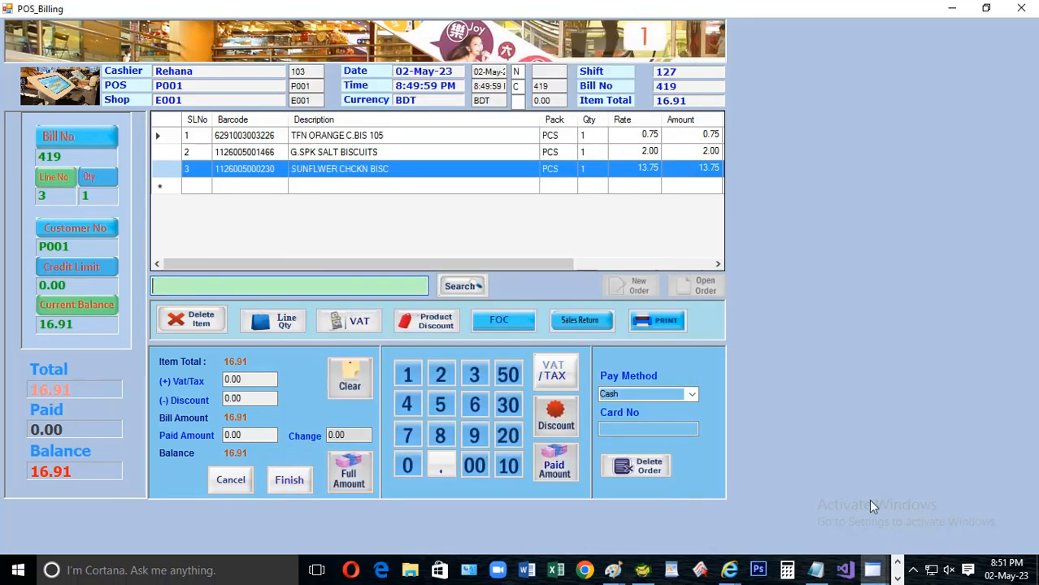
left_click(815, 570)
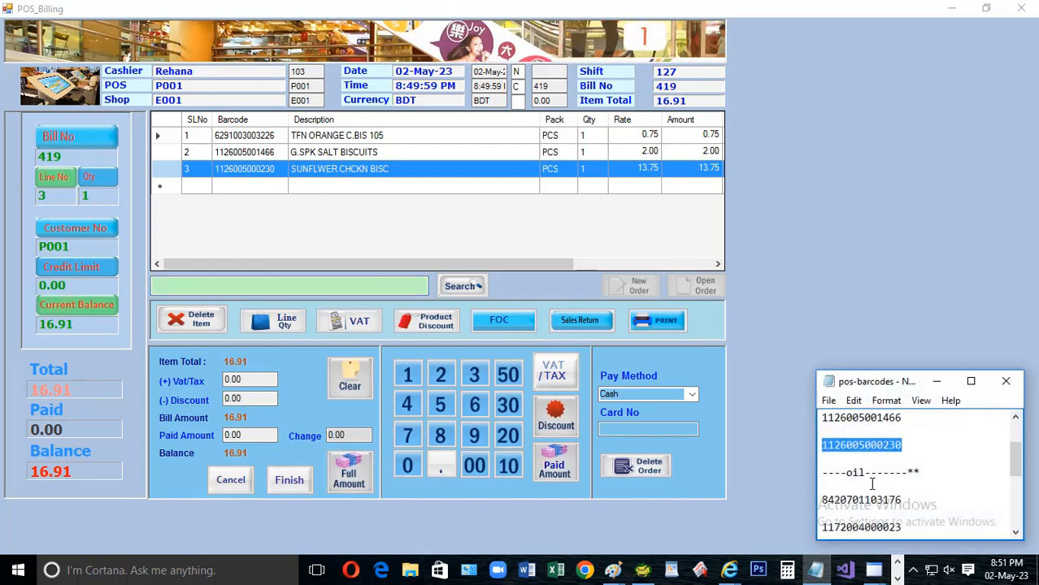
left_click_drag(871, 472, 825, 460)
scroll(935, 479, "down", 1)
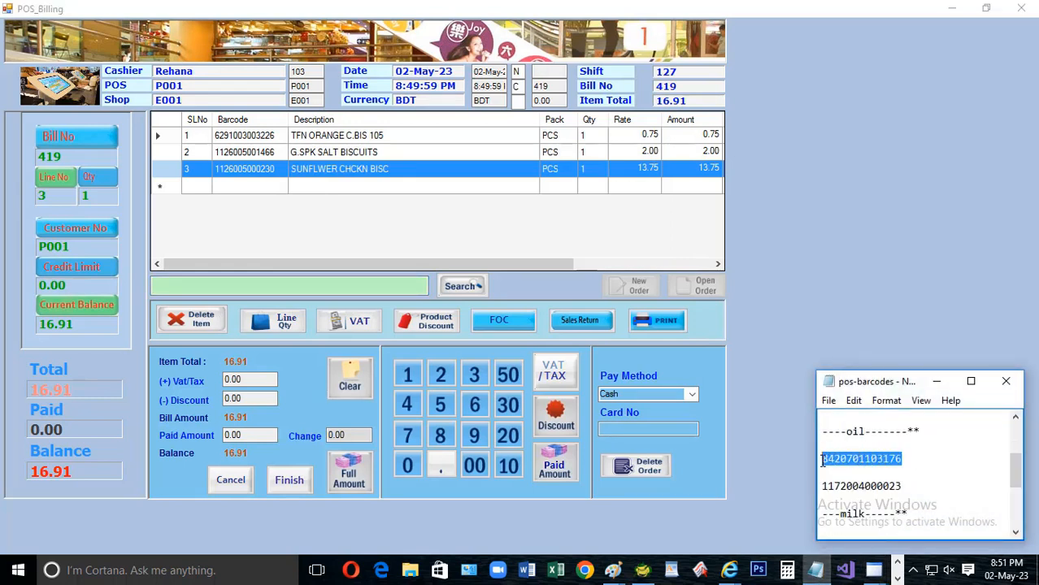
left_click(936, 381)
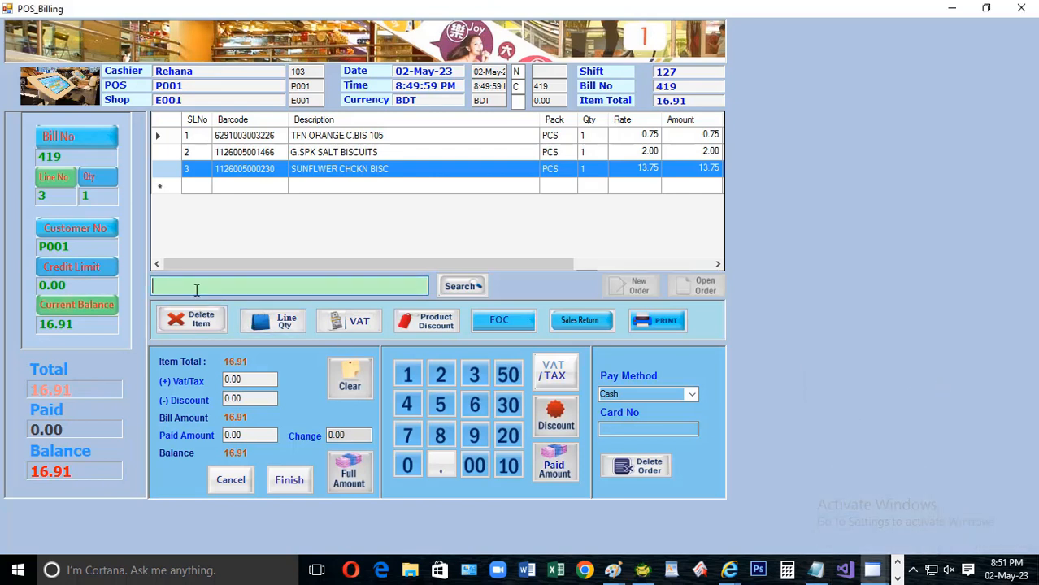
key("ctrl+v")
key("Return")
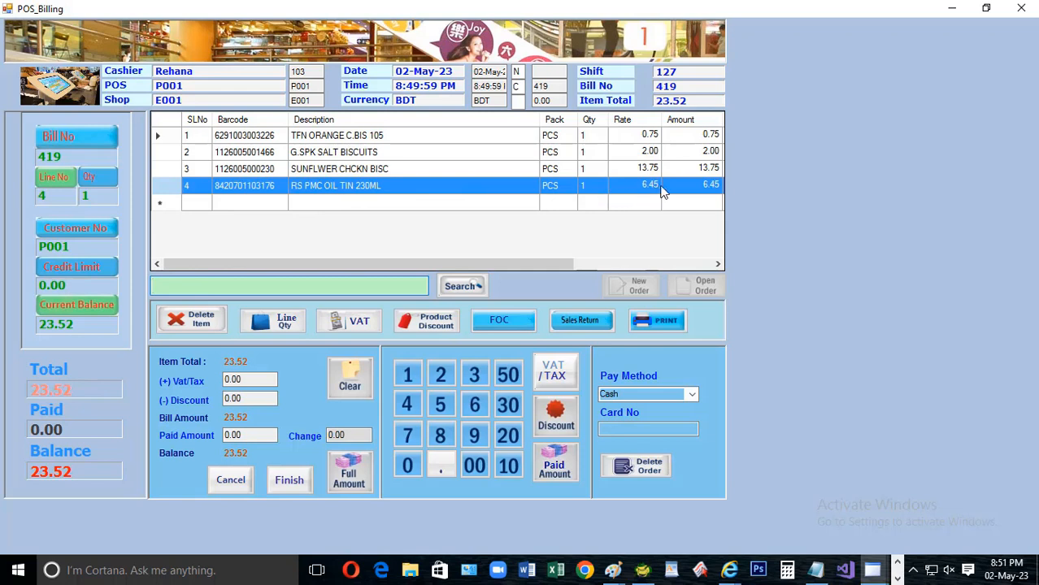
left_click_drag(563, 261, 718, 259)
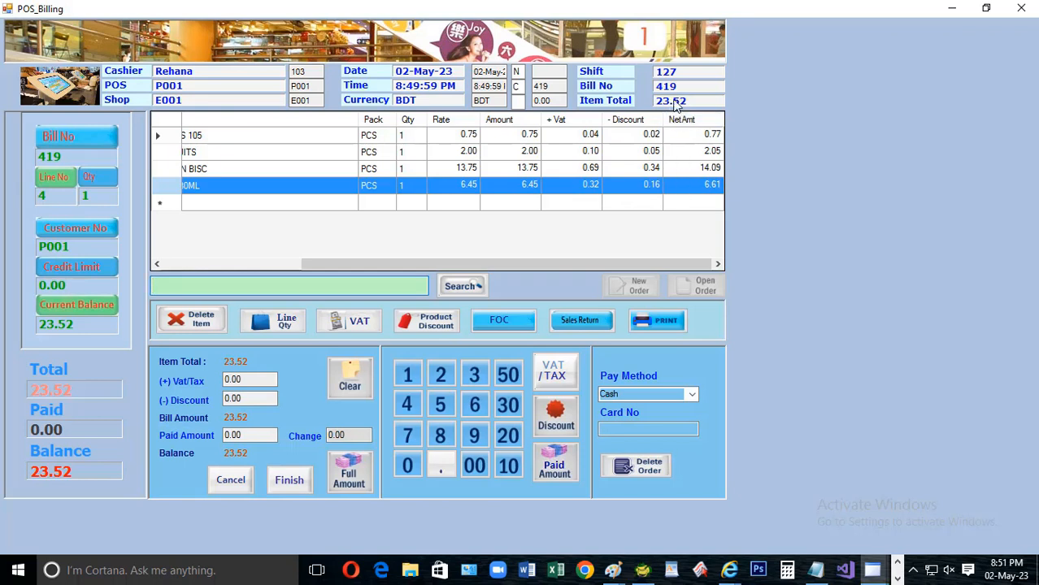
left_click_drag(593, 264, 328, 267)
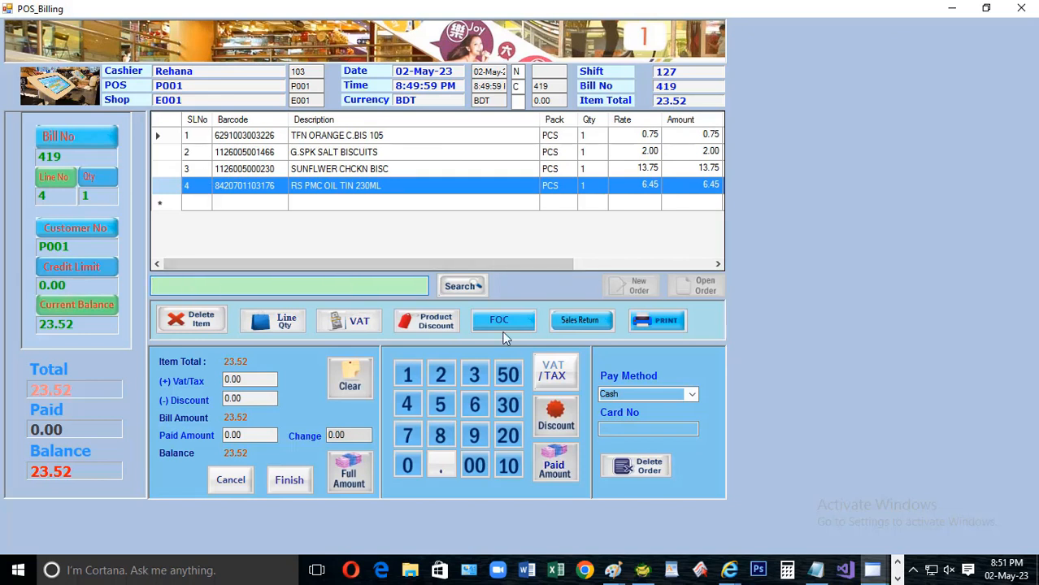
left_click(816, 570)
left_click(917, 485)
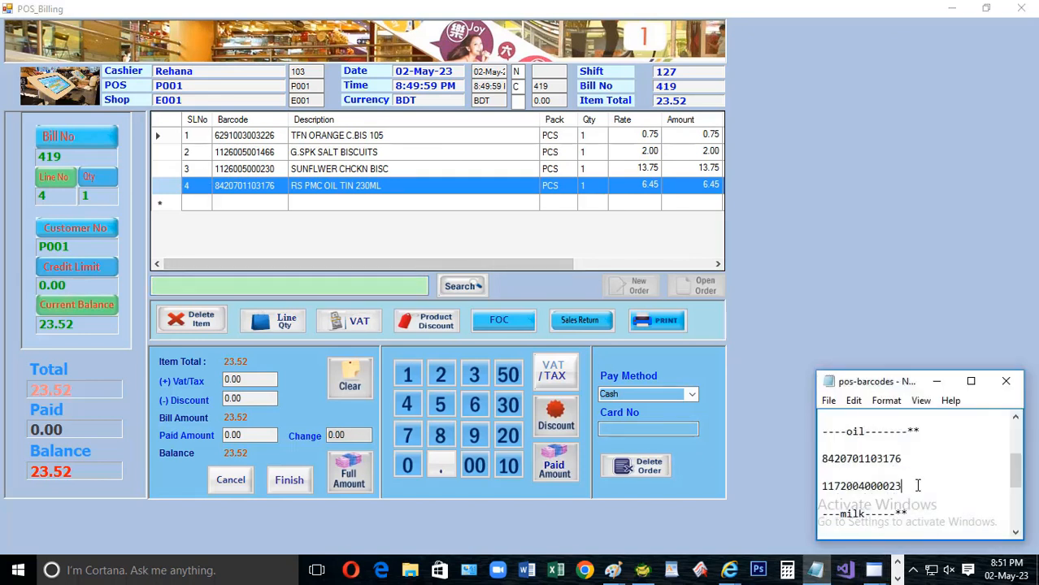
left_click_drag(912, 486, 820, 490)
key("ctrl+c")
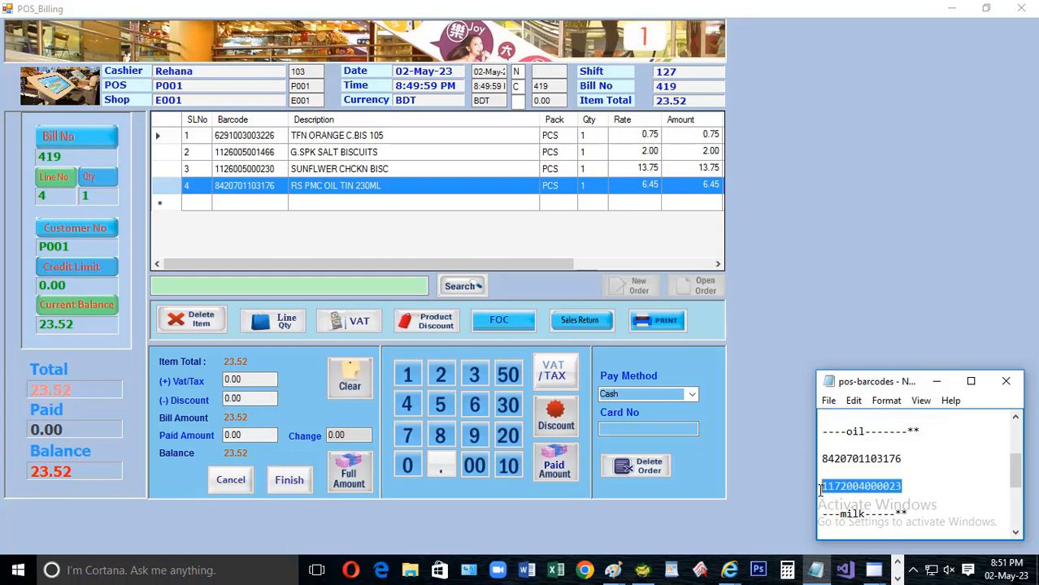
left_click(936, 381)
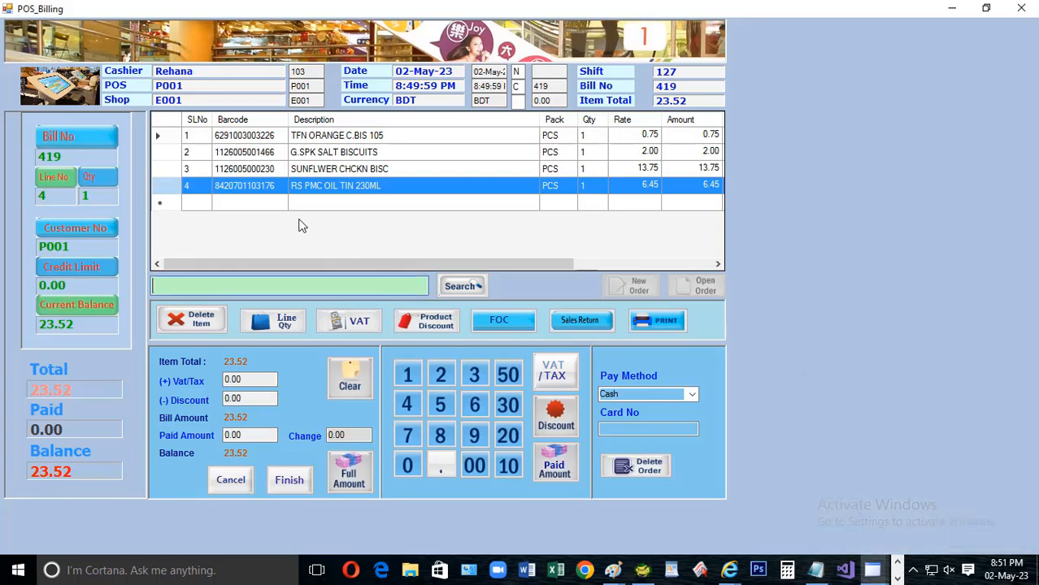
left_click(199, 282)
key("ctrl+v")
key("Return")
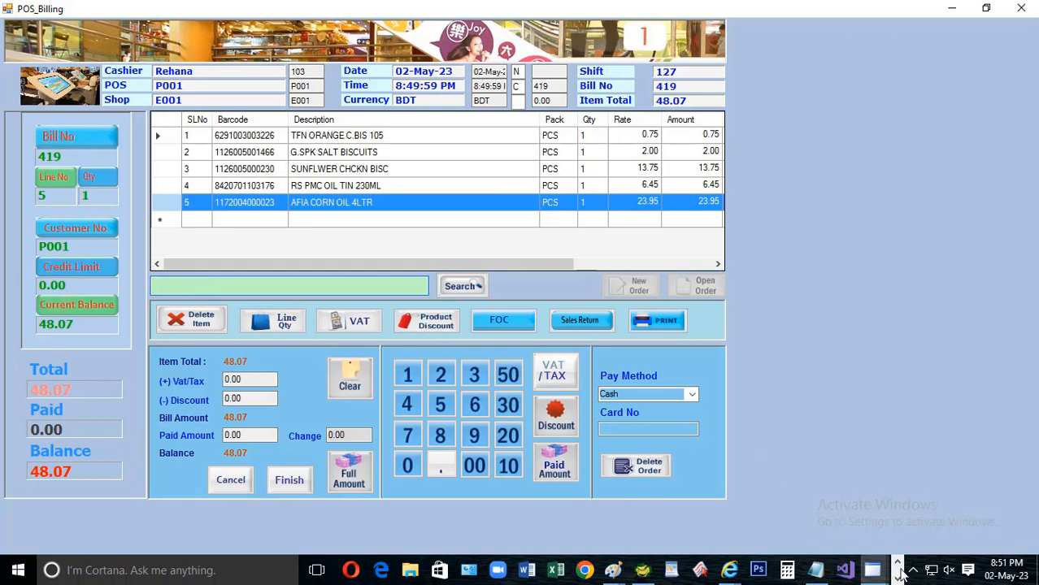
left_click(816, 570)
scroll(890, 505, "down", 2)
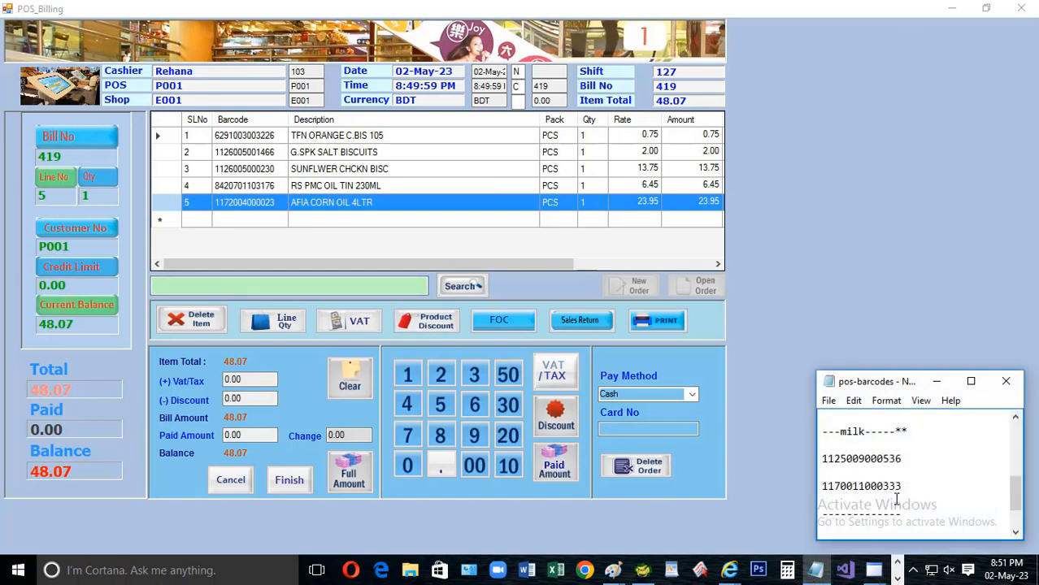
double_click(823, 461)
key("ctrl+c")
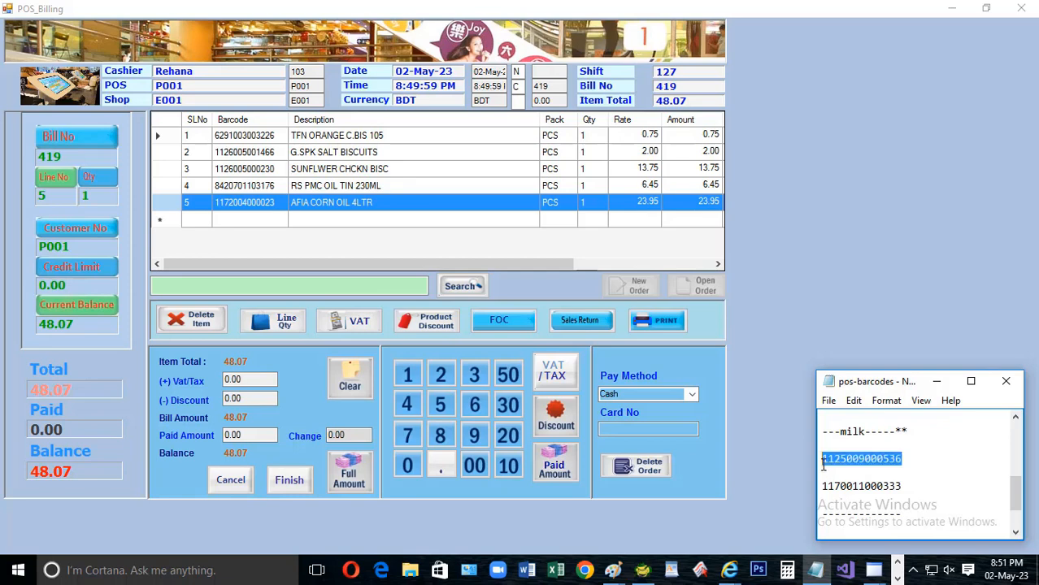
left_click(936, 381)
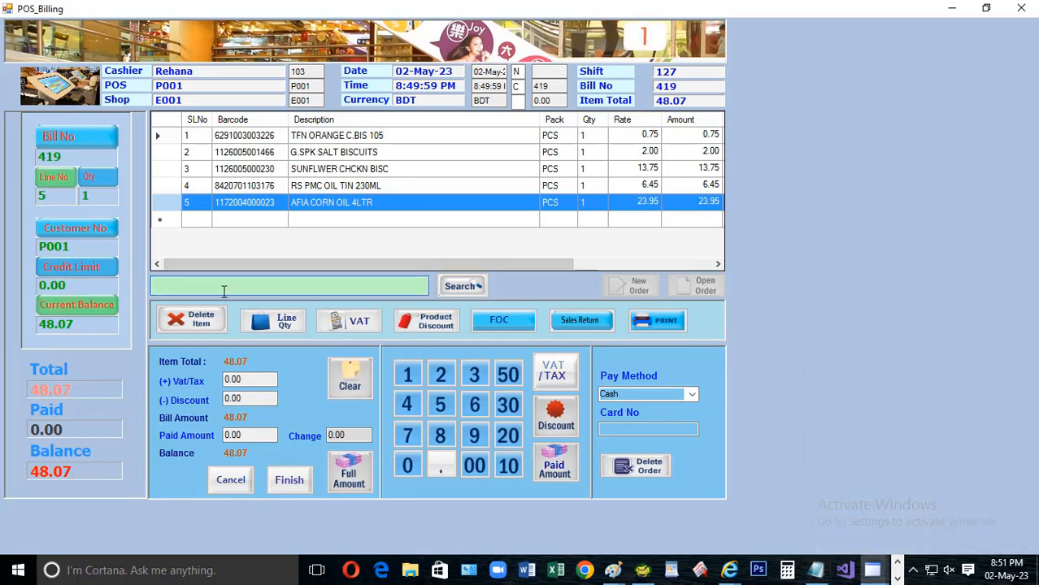
key("ctrl+v")
key("Return")
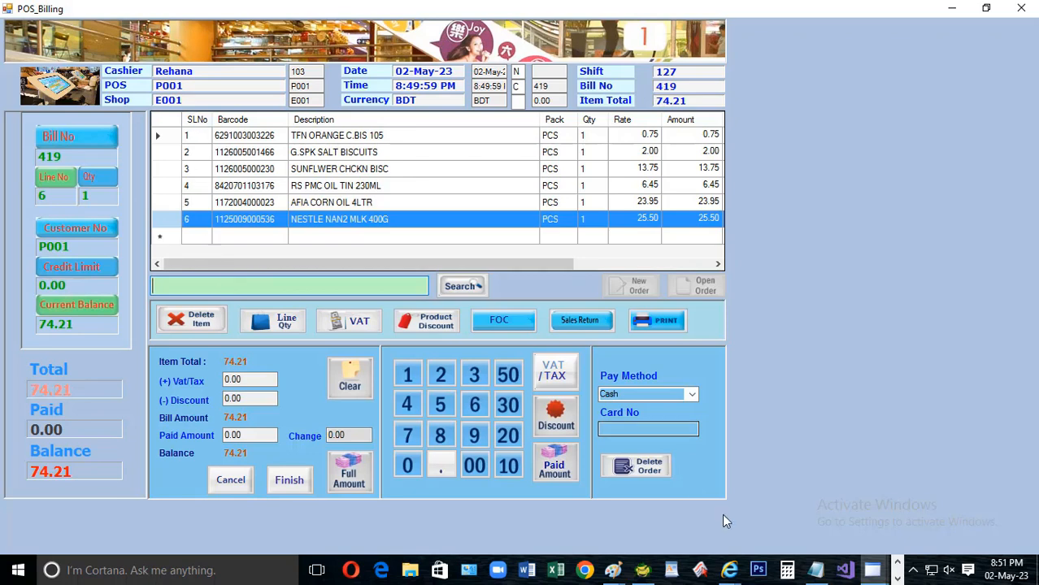
left_click(816, 570)
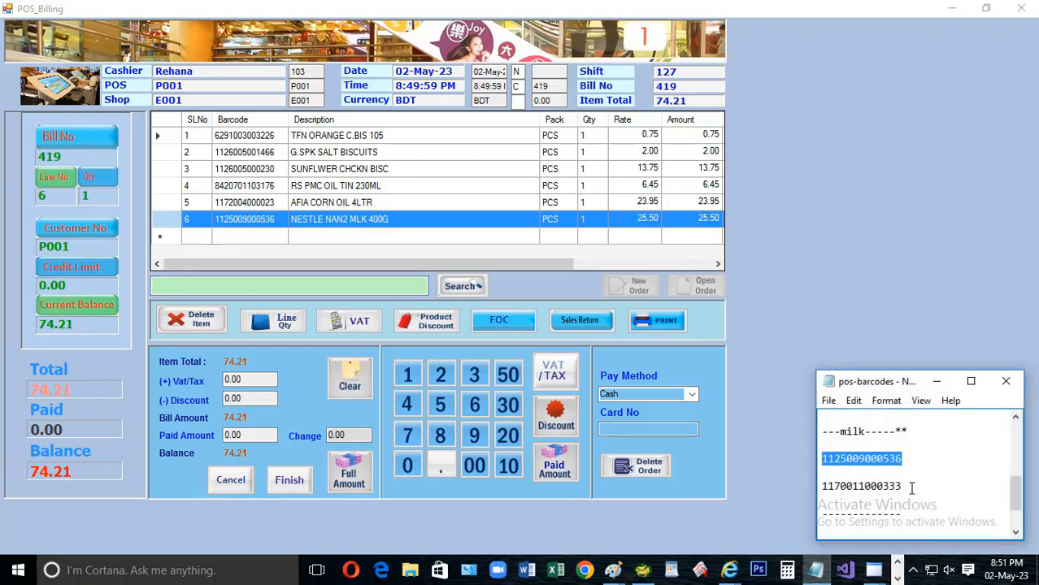
scroll(912, 486, "down", 1)
left_click_drag(912, 431, 824, 437)
key("ctrl+c")
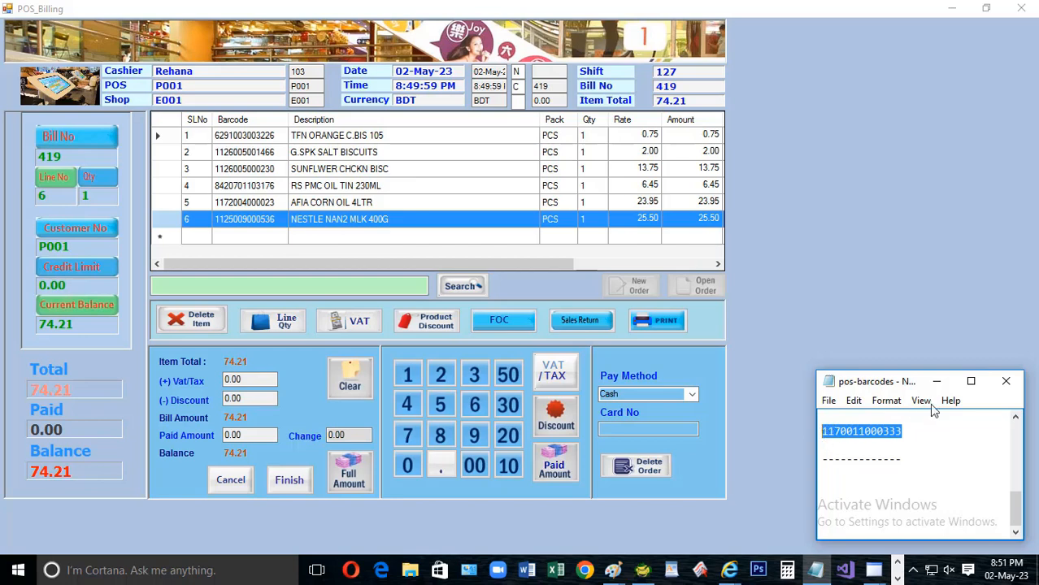
left_click(939, 383)
mouse_move(612, 570)
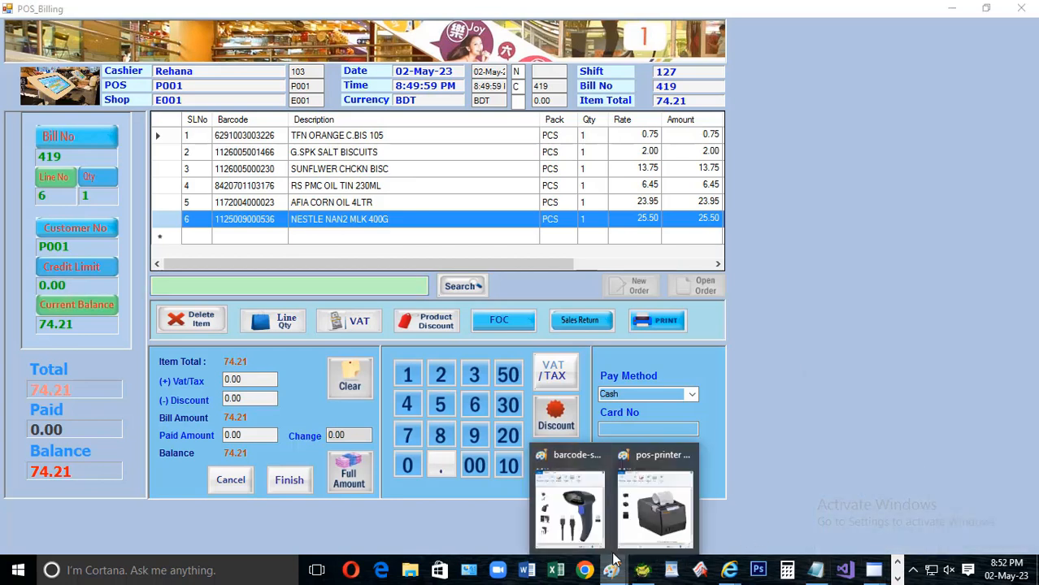
left_click(575, 480)
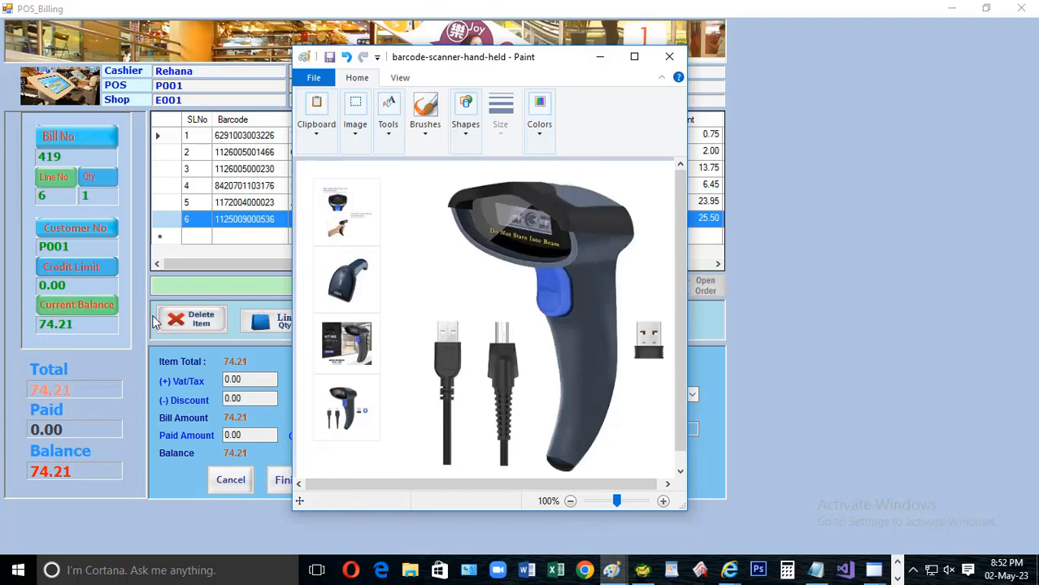
left_click(600, 57)
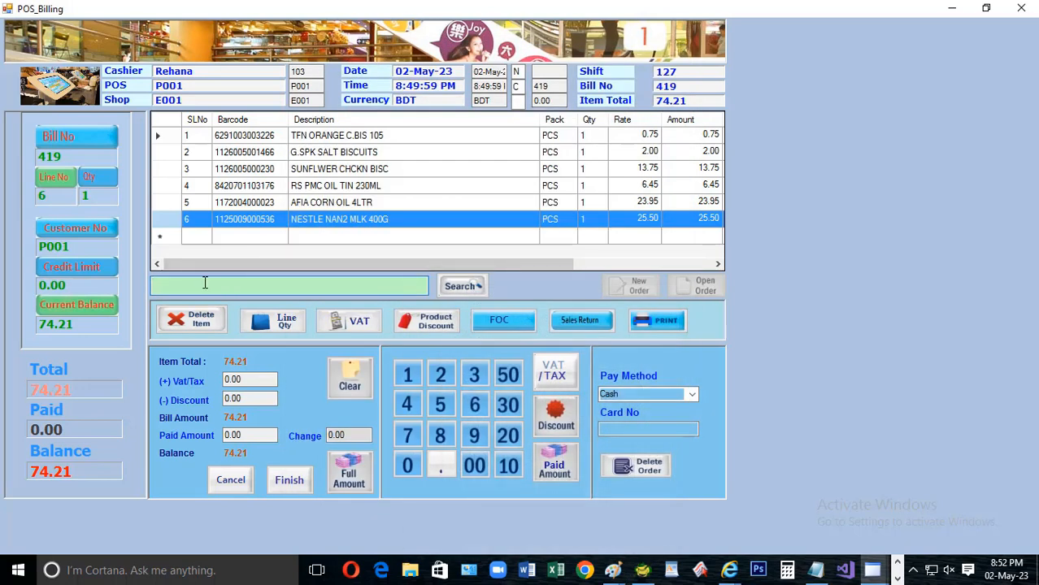
key("ctrl+v")
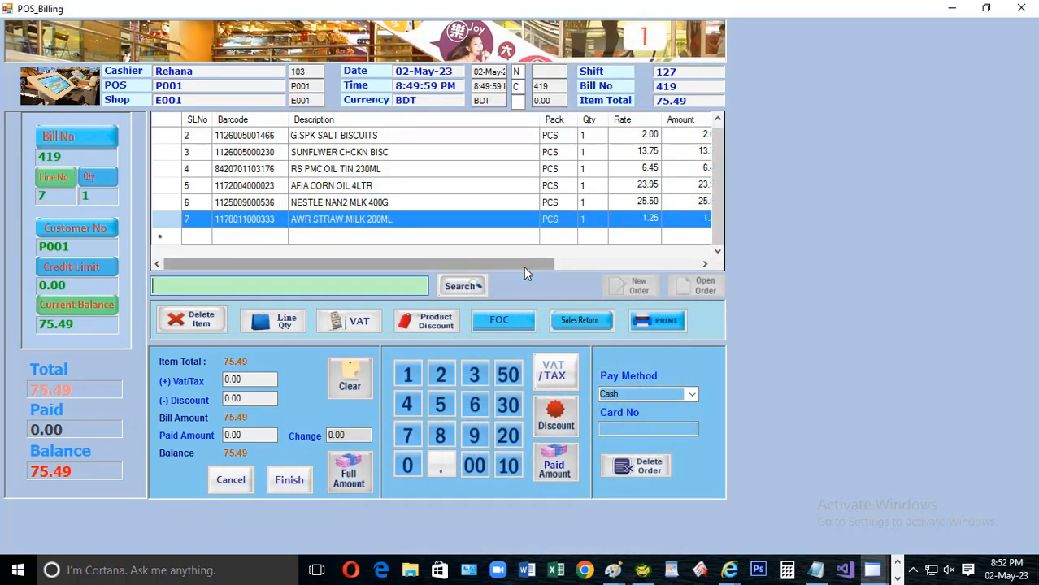
left_click_drag(525, 266, 417, 267)
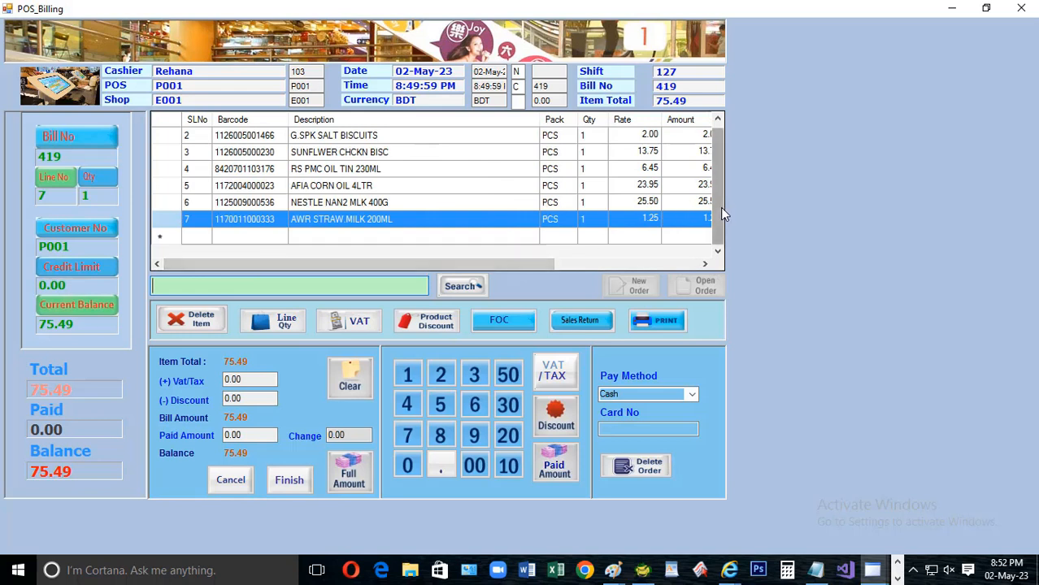
scroll(720, 207, "up", 1)
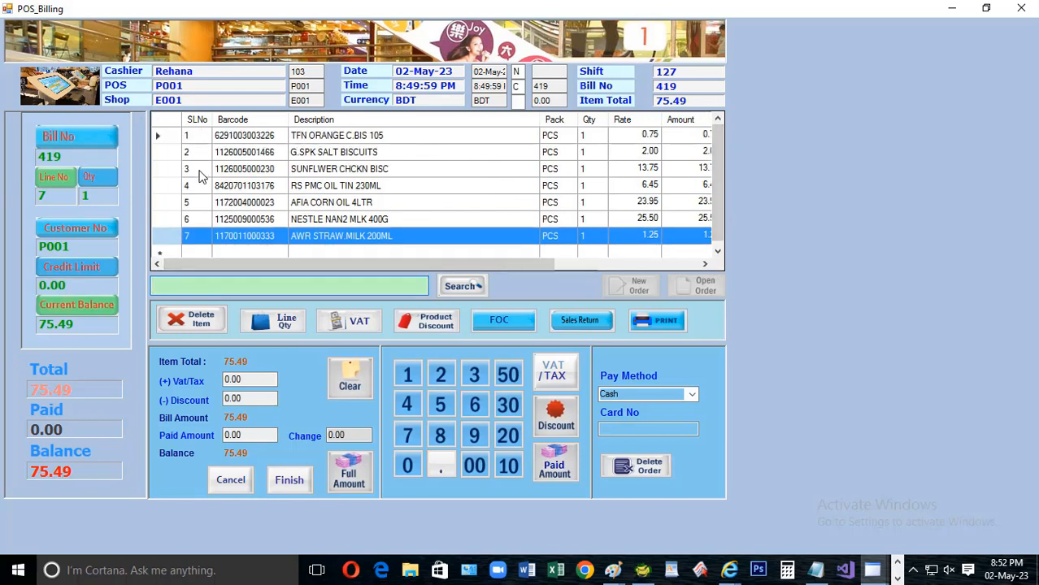
left_click_drag(207, 263, 419, 266)
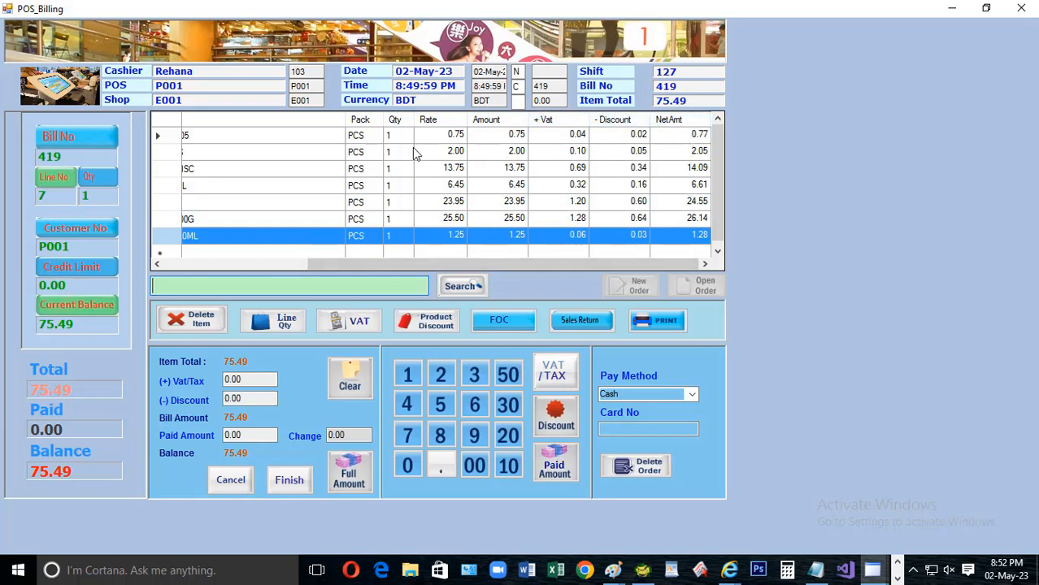
left_click_drag(384, 263, 243, 253)
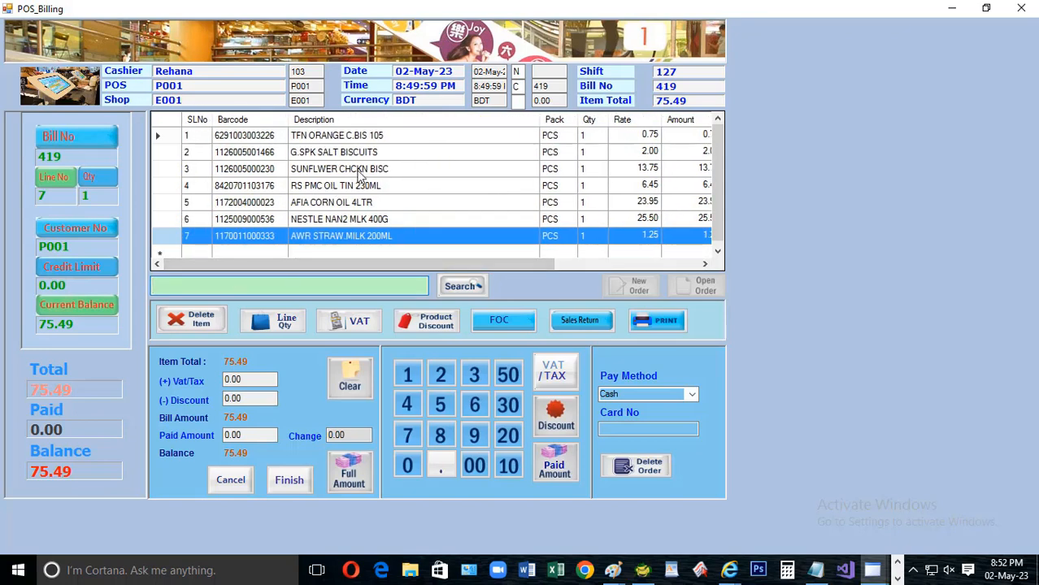
Set the quantity of the AFIA CORN OIL 4LTR line to 2.
left_click(174, 205)
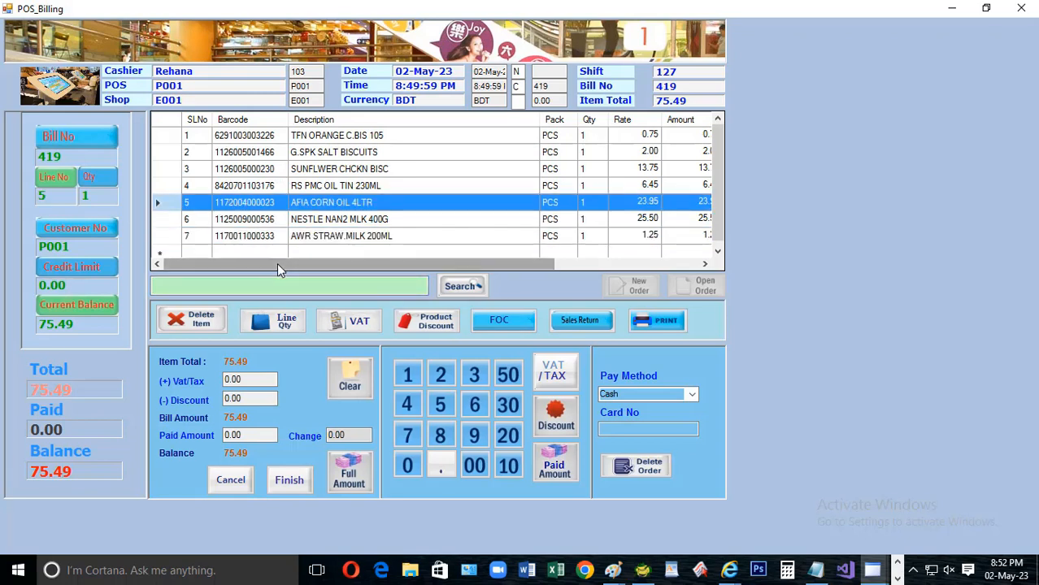
left_click_drag(276, 262, 498, 257)
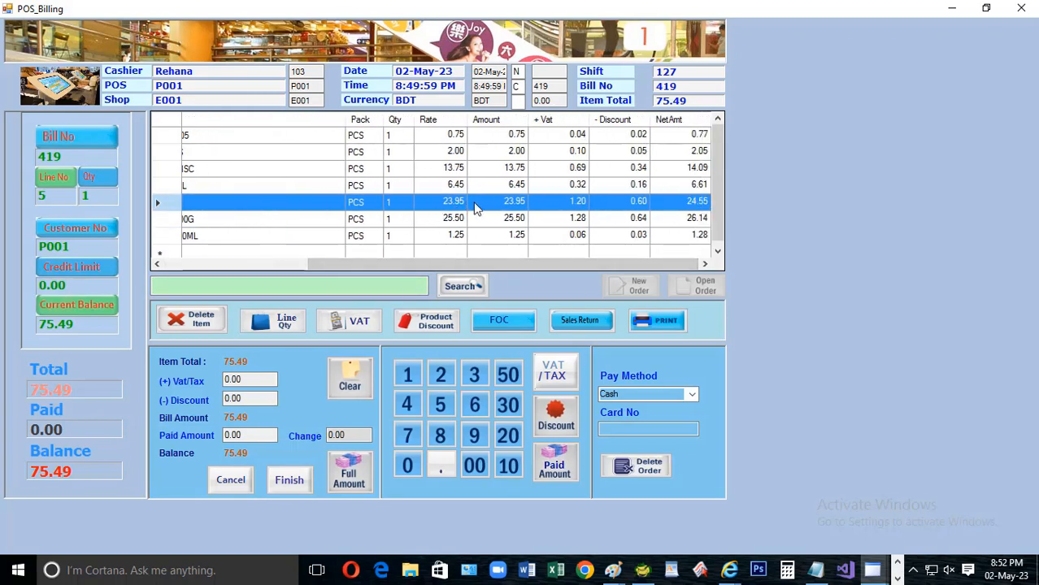
left_click(398, 204)
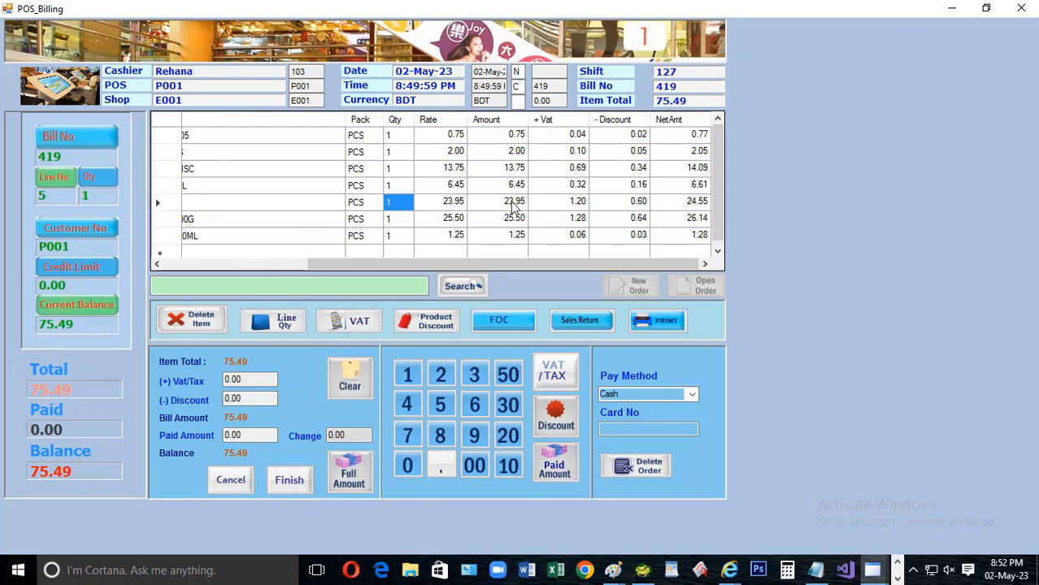
type("2")
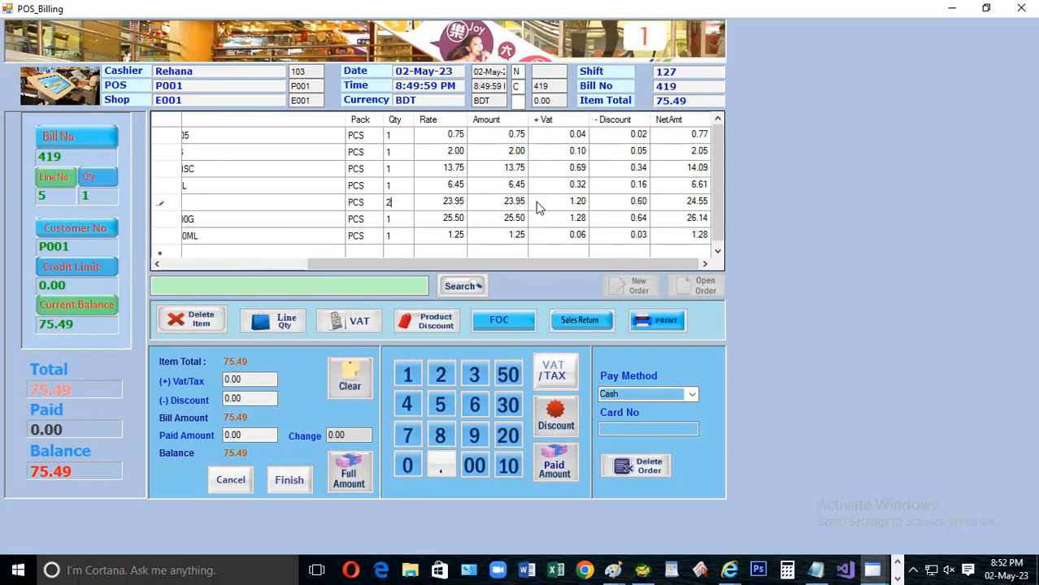
left_click(610, 204)
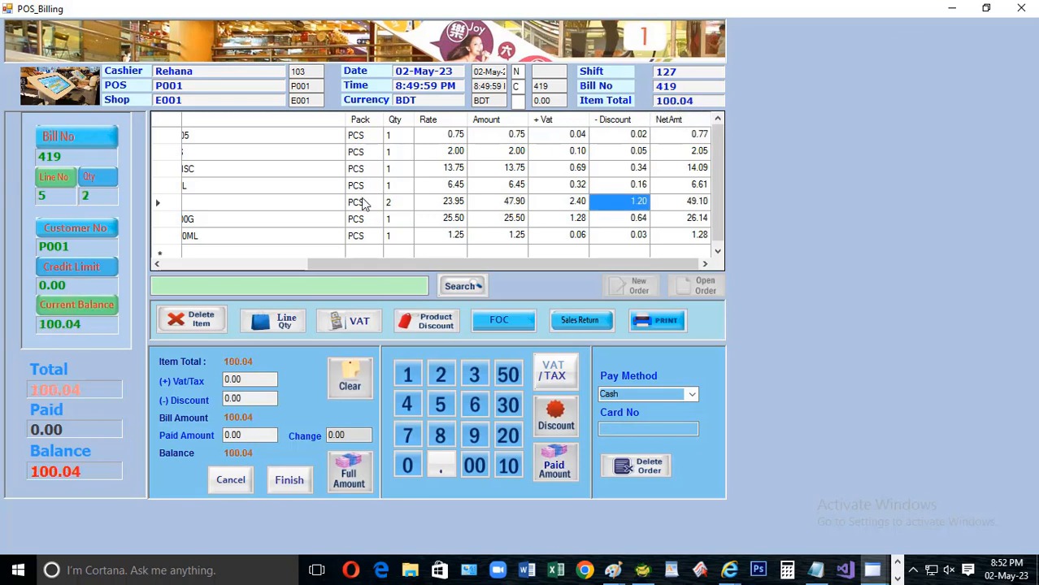
Set the quantity of the AFIA CORN OIL 4LTR line back to 1.
left_click(405, 204)
type("1")
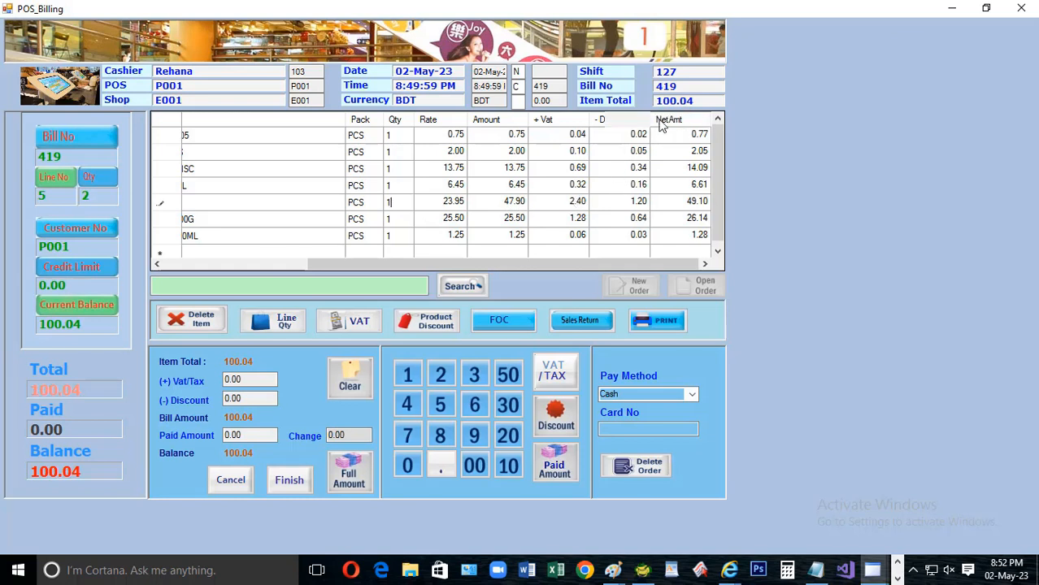
left_click(658, 205)
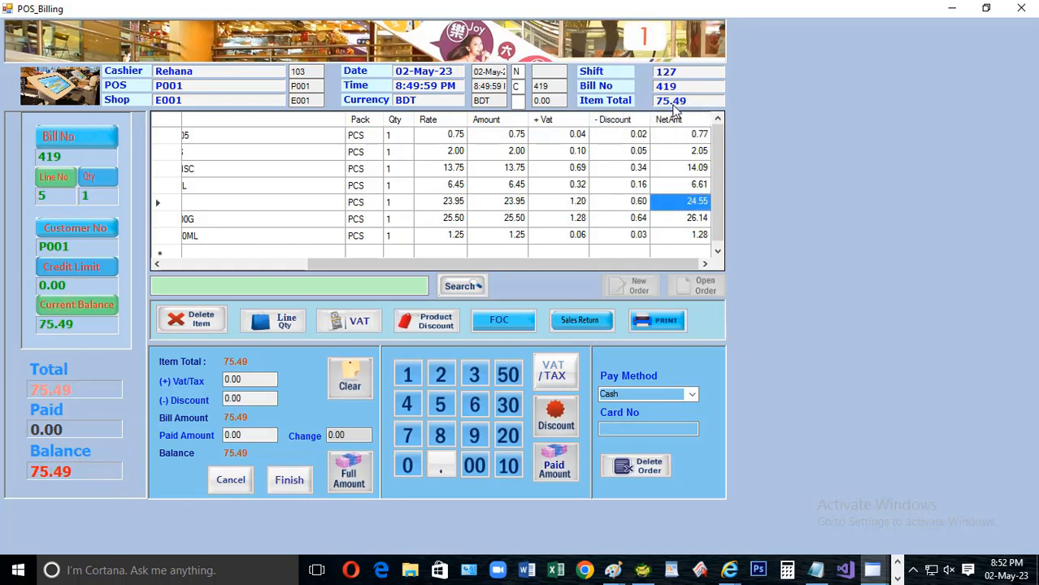
Set the quantity of the AFIA CORN OIL 4LTR line to 2 again.
left_click(398, 205)
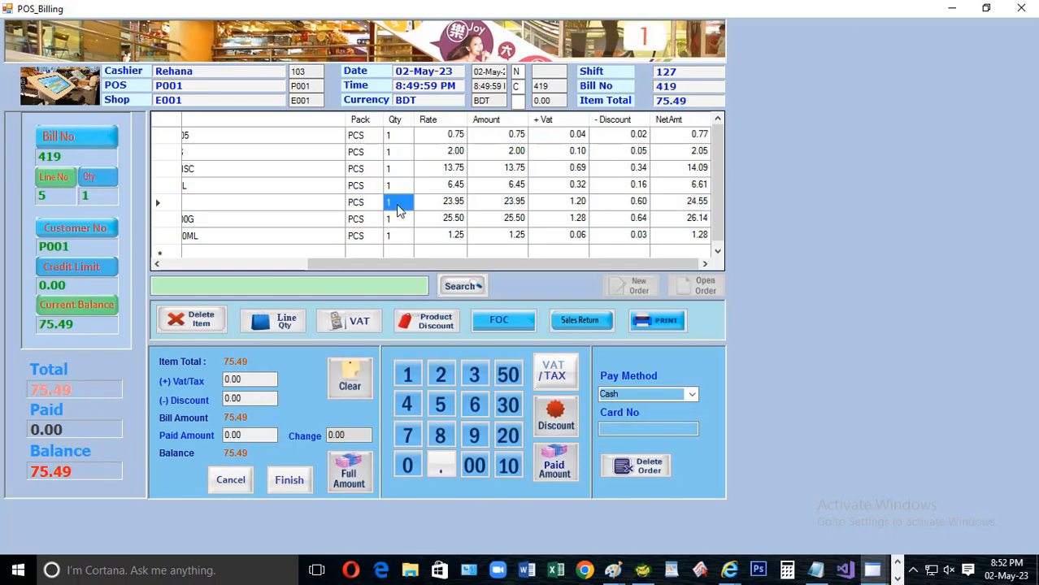
type("2")
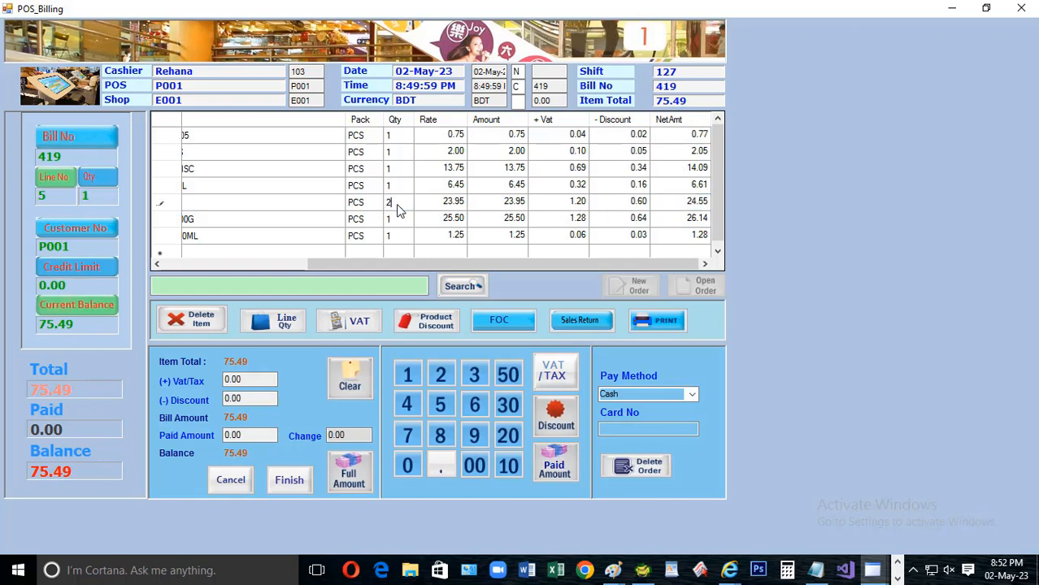
left_click(687, 204)
left_click_drag(638, 268, 464, 269)
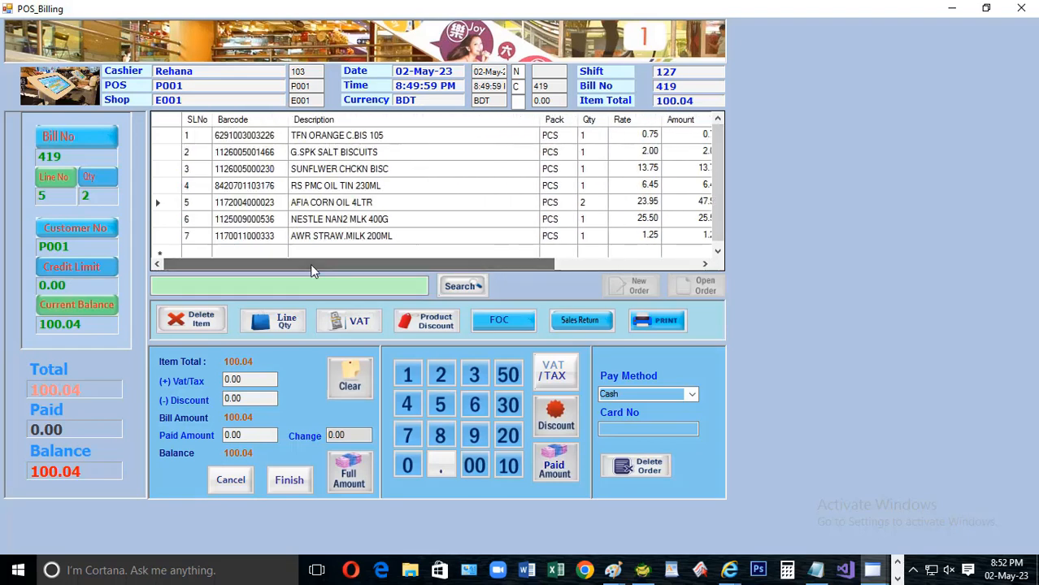
Fill in the full bill amount as the paid amount, keeping Cash as the pay method.
left_click(348, 476)
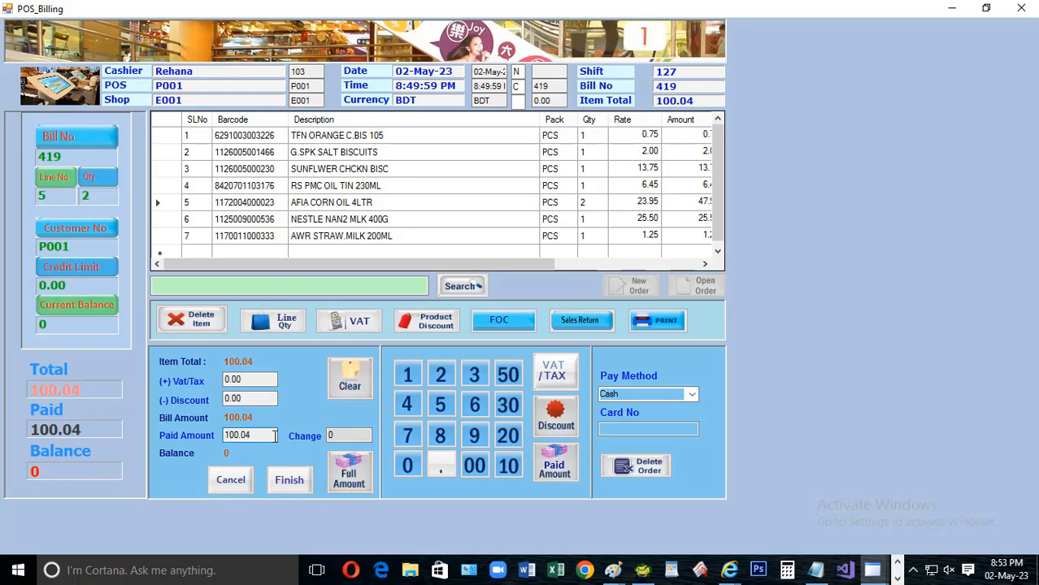
Replace the paid amount of the bill with 101.
left_click_drag(275, 437, 216, 439)
left_click(252, 438)
left_click_drag(251, 437, 222, 439)
type("101")
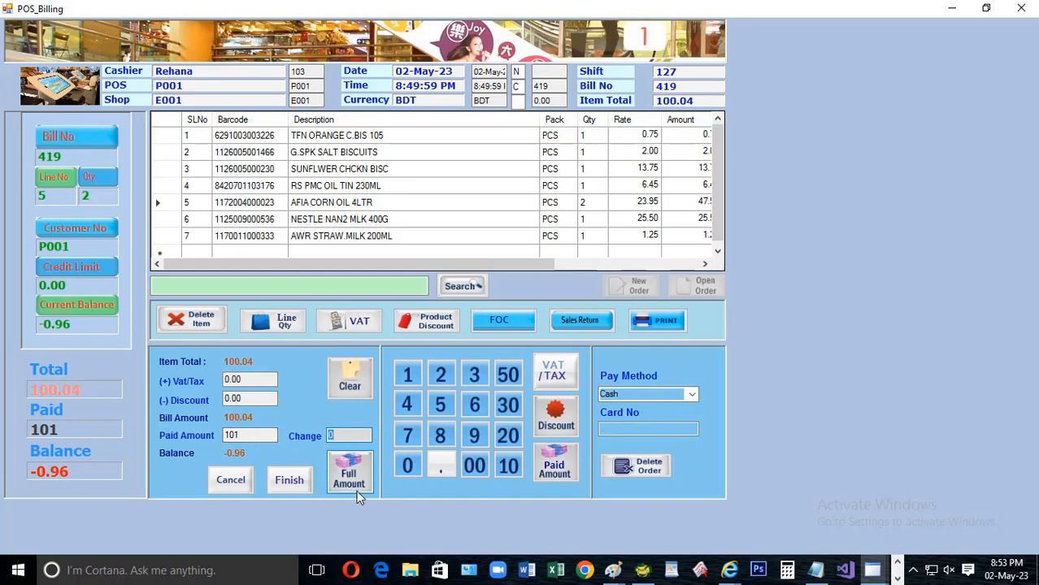
Finish the bill, confirm it, and close the save message.
left_click(289, 483)
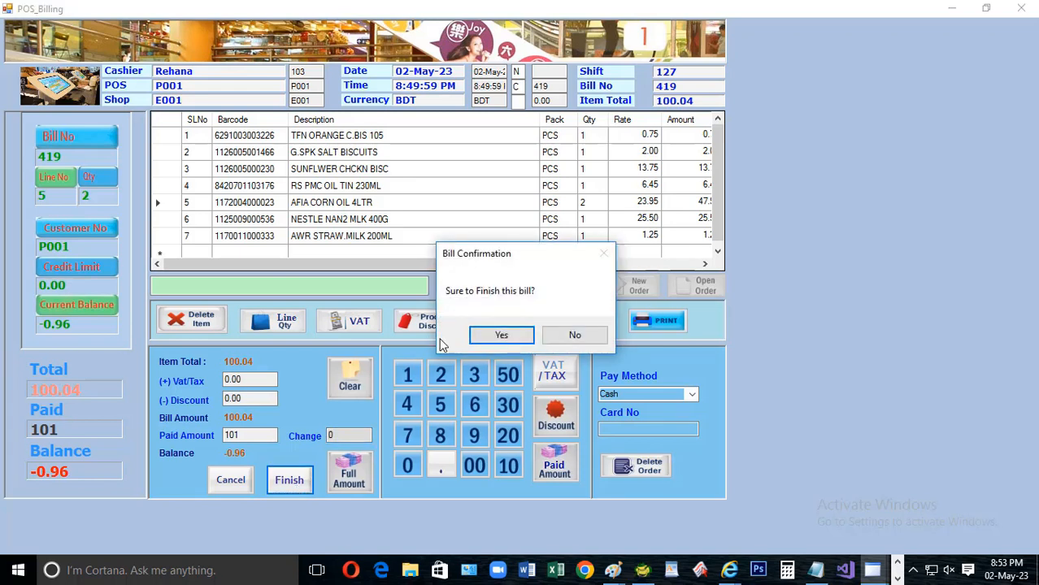
left_click(494, 338)
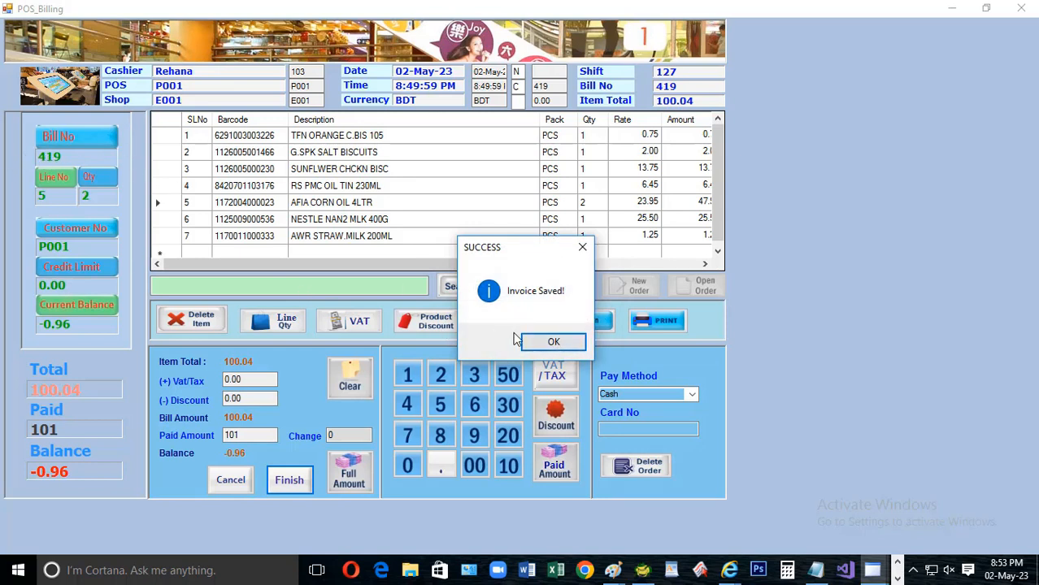
left_click(547, 344)
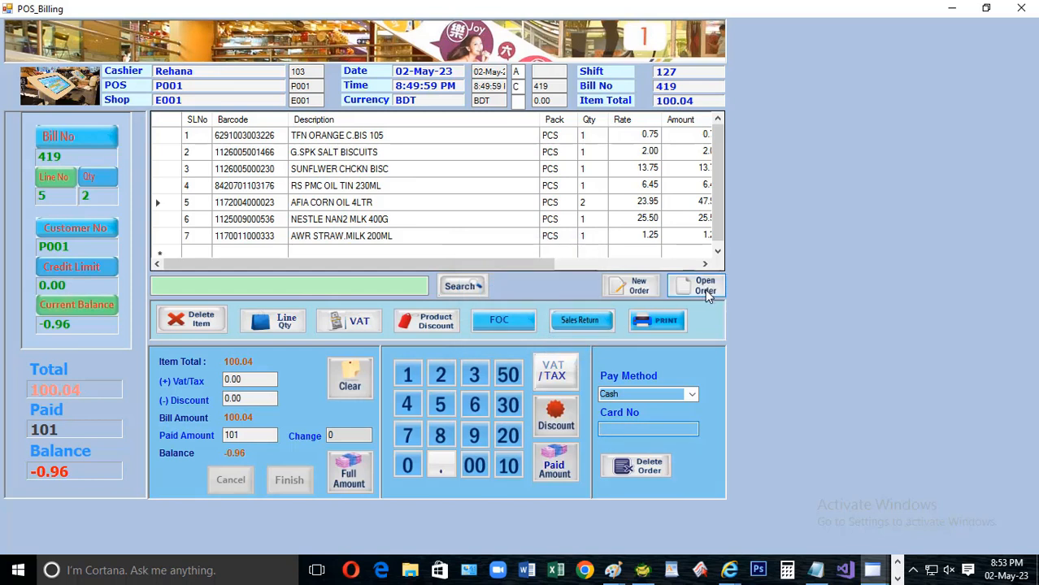
Print the finished bill to a PDF named invoice-419 in Documents and examine the totals on the receipt.
left_click(668, 322)
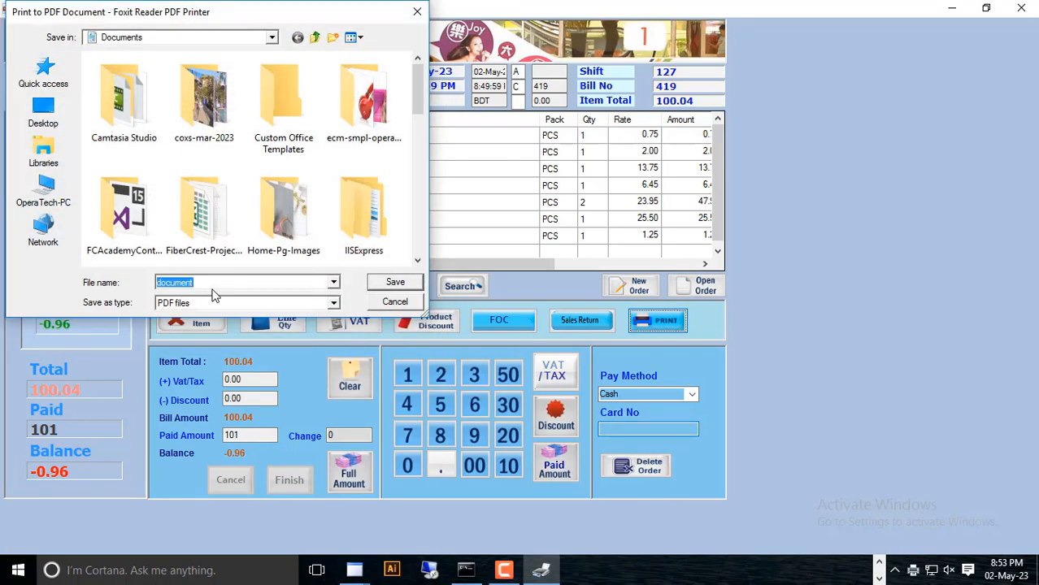
type("invoice-419")
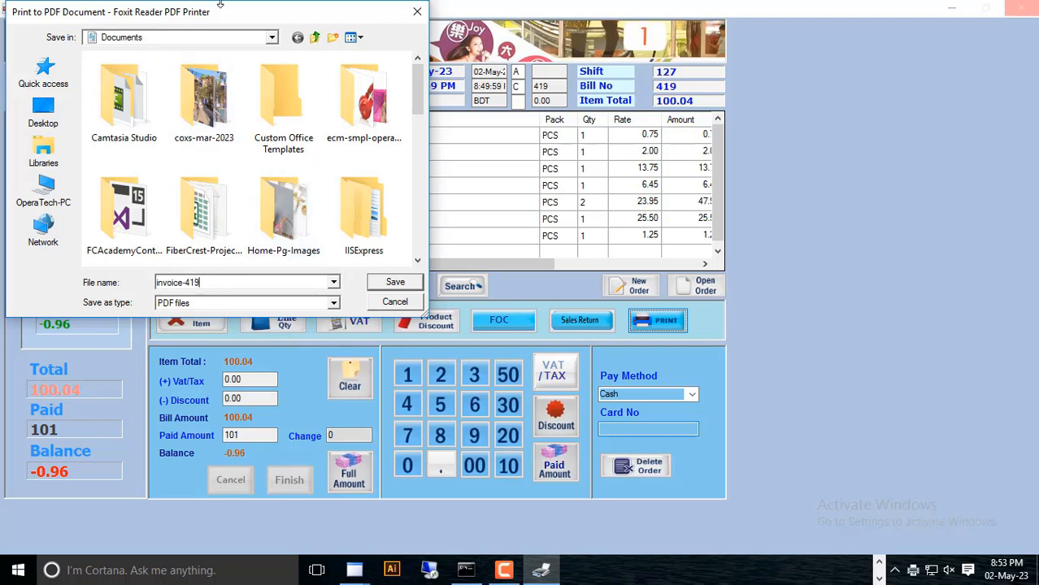
left_click_drag(218, 17, 374, 53)
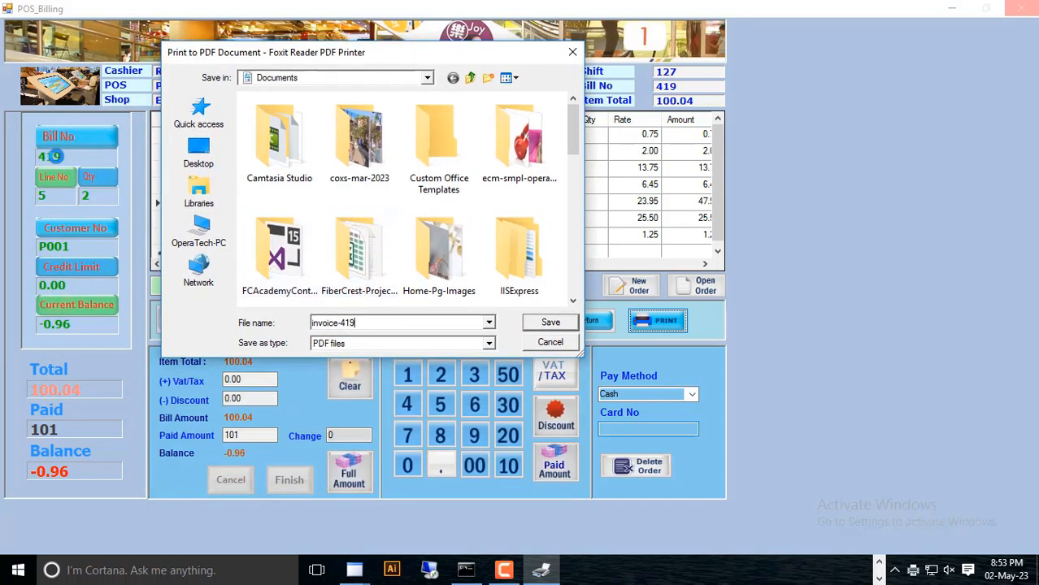
left_click(542, 326)
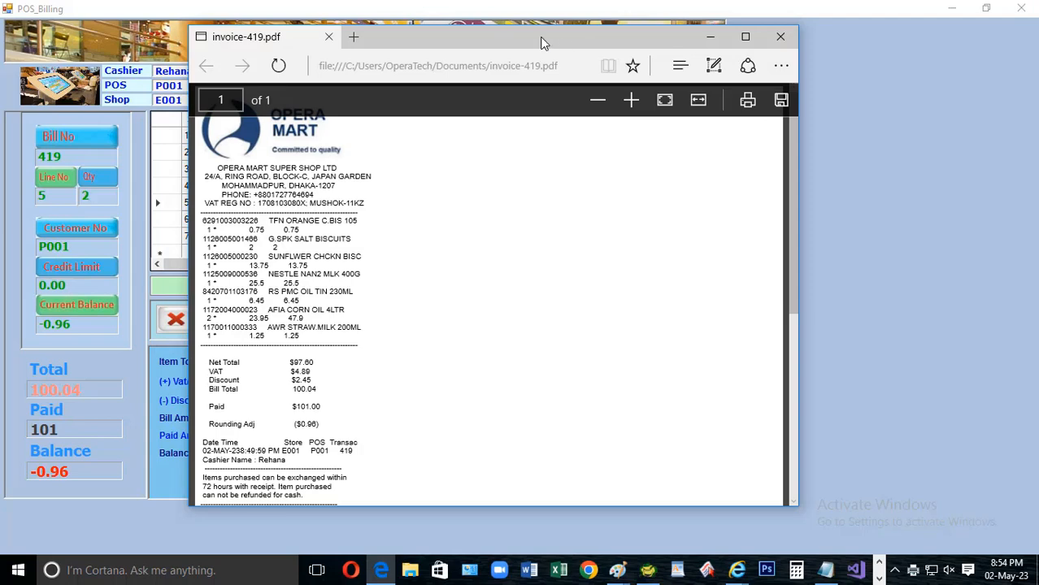
left_click_drag(542, 39, 816, 77)
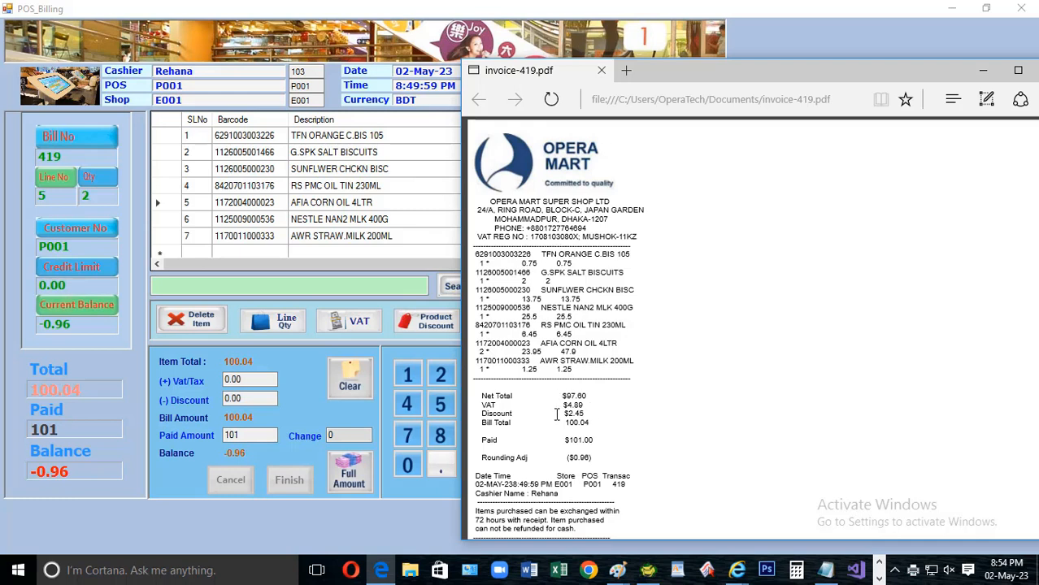
left_click_drag(556, 422, 603, 420)
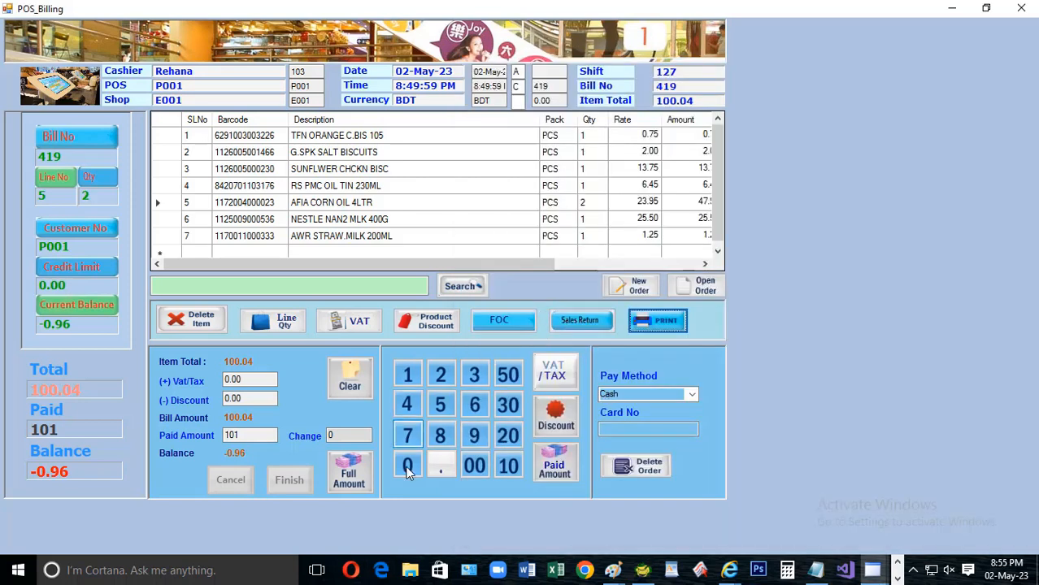
Open the saved 02-May-23 bill of 76.26 from the bill search.
left_click(346, 384)
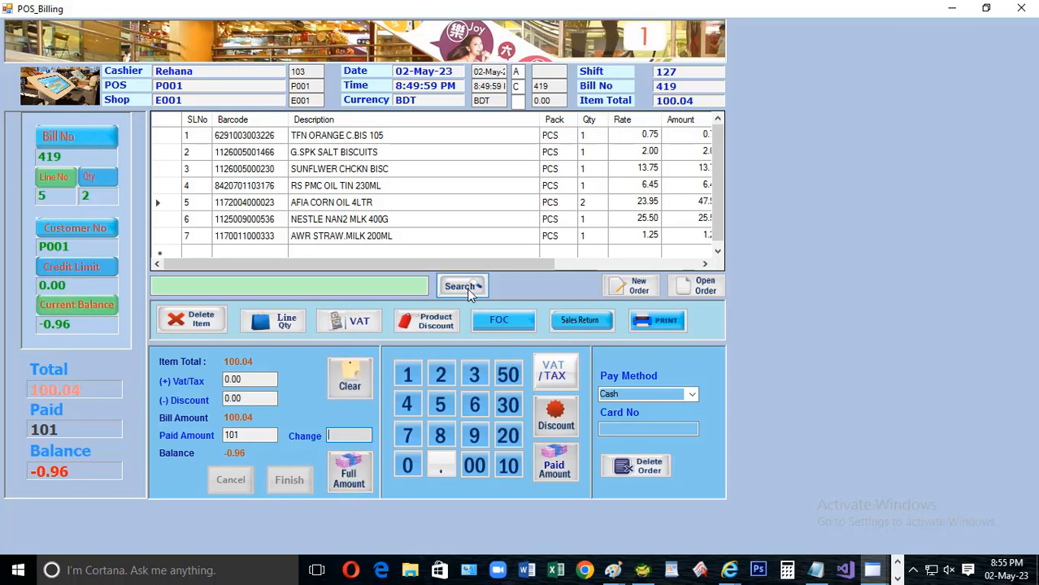
left_click(697, 287)
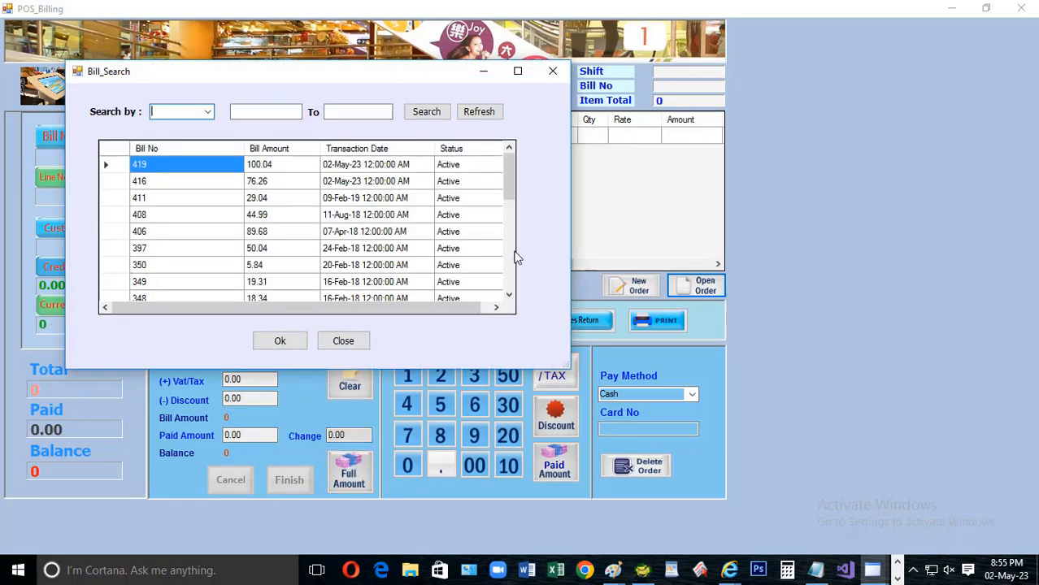
left_click(158, 182)
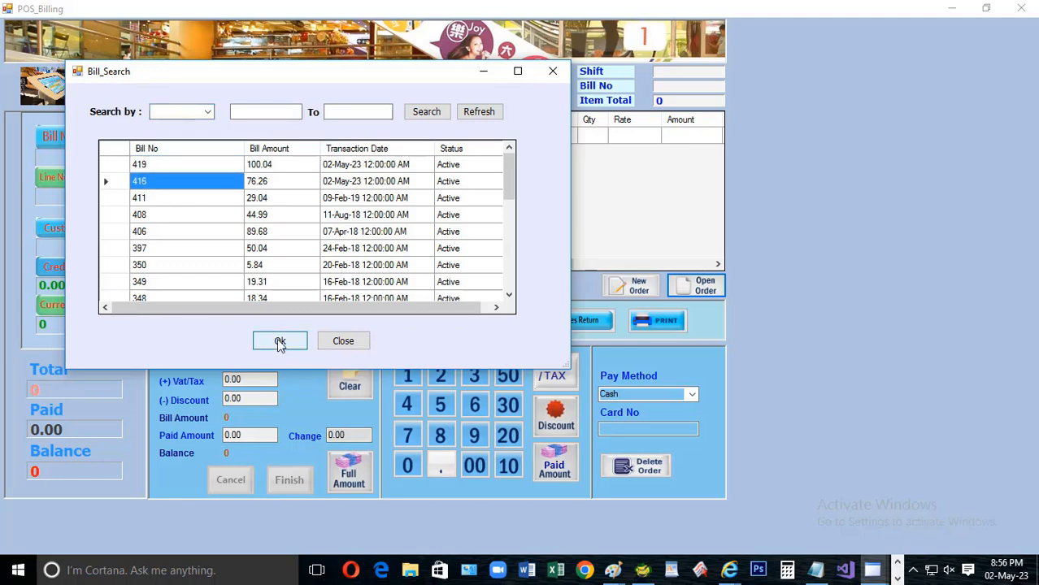
left_click(279, 342)
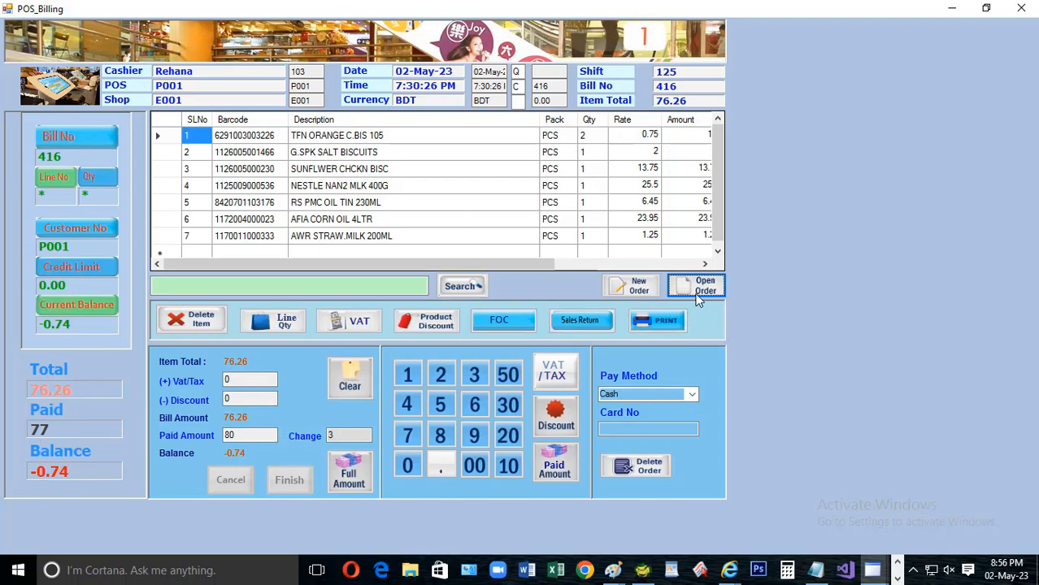
Open the saved 07-Apr-18 bill of 89.68 from the bill search.
left_click(697, 286)
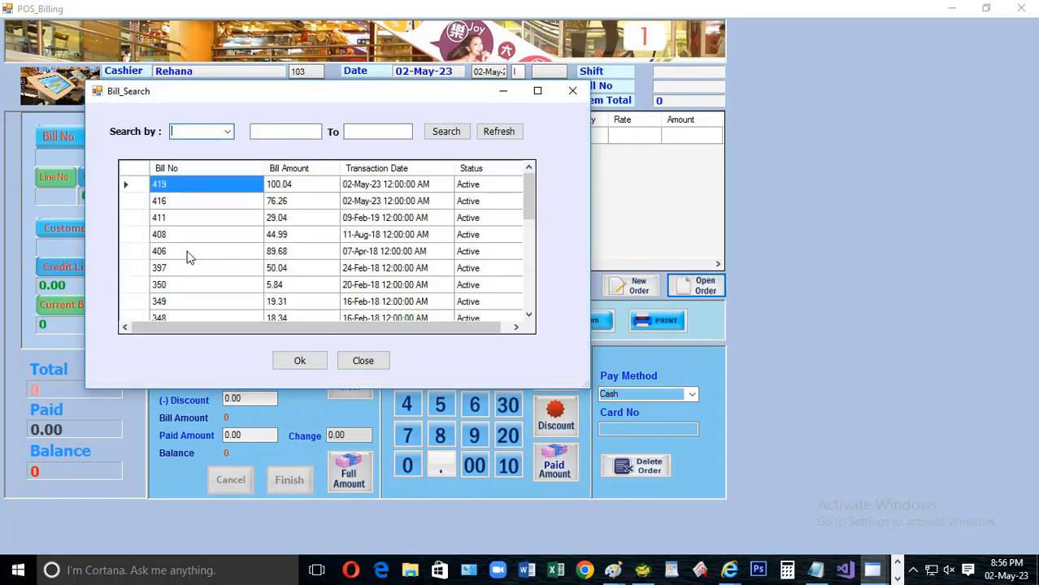
left_click(187, 257)
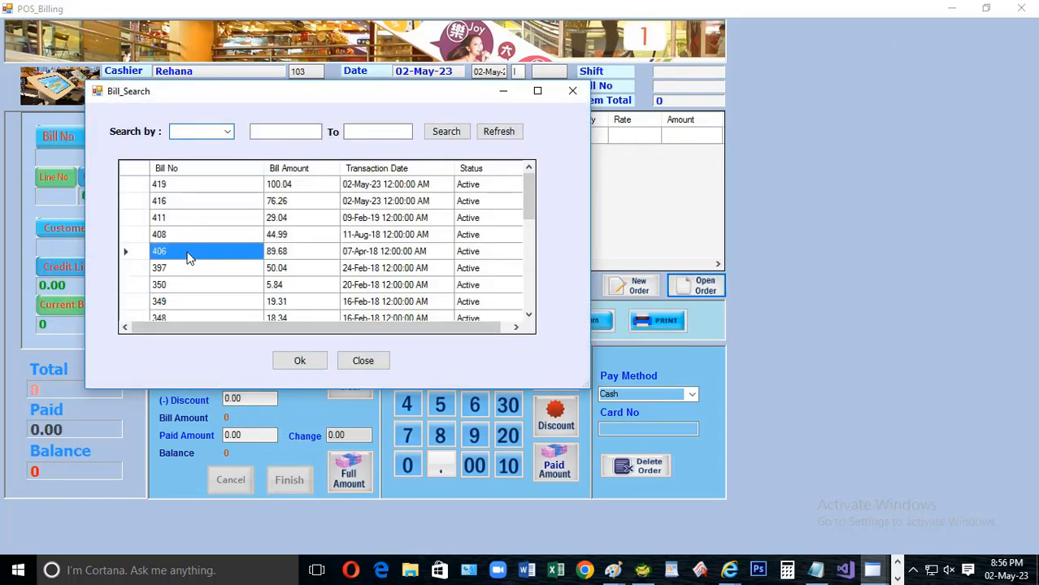
left_click(286, 362)
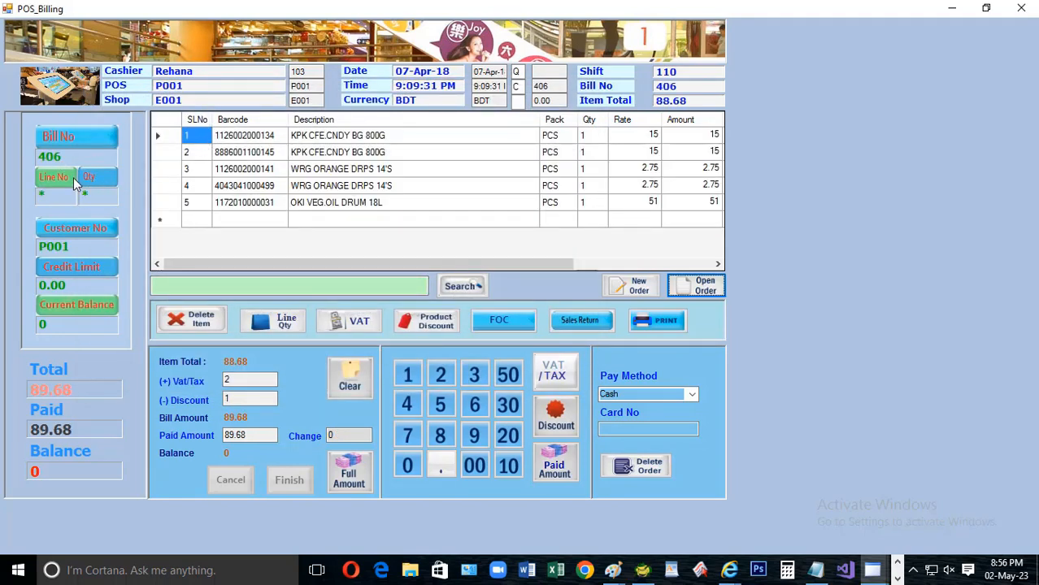
Reopen the saved 02-May-23 bill of 100.04 and examine the VAT, discount and net amount of its lines.
left_click(704, 289)
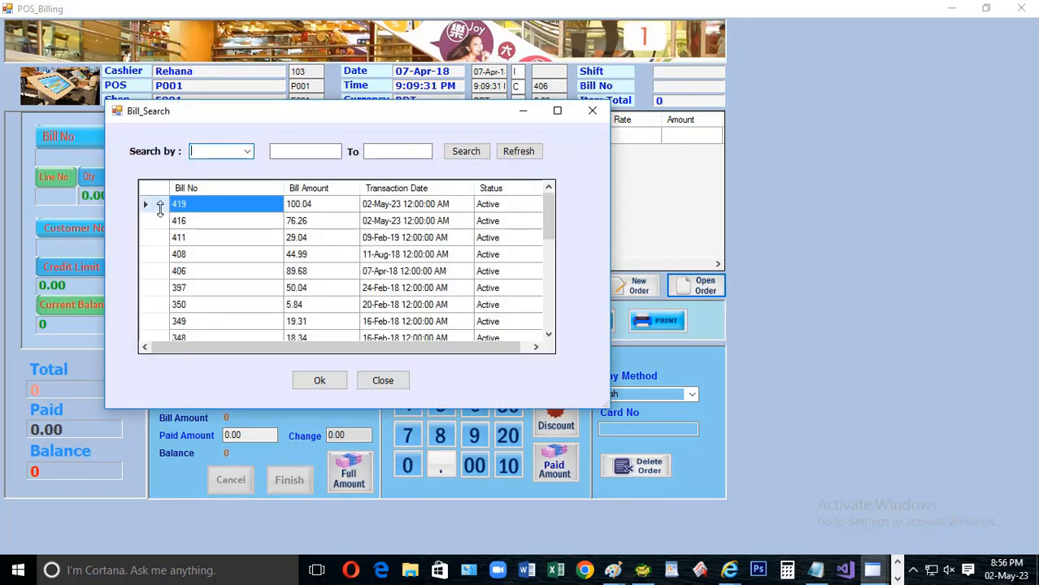
left_click(157, 206)
left_click(325, 380)
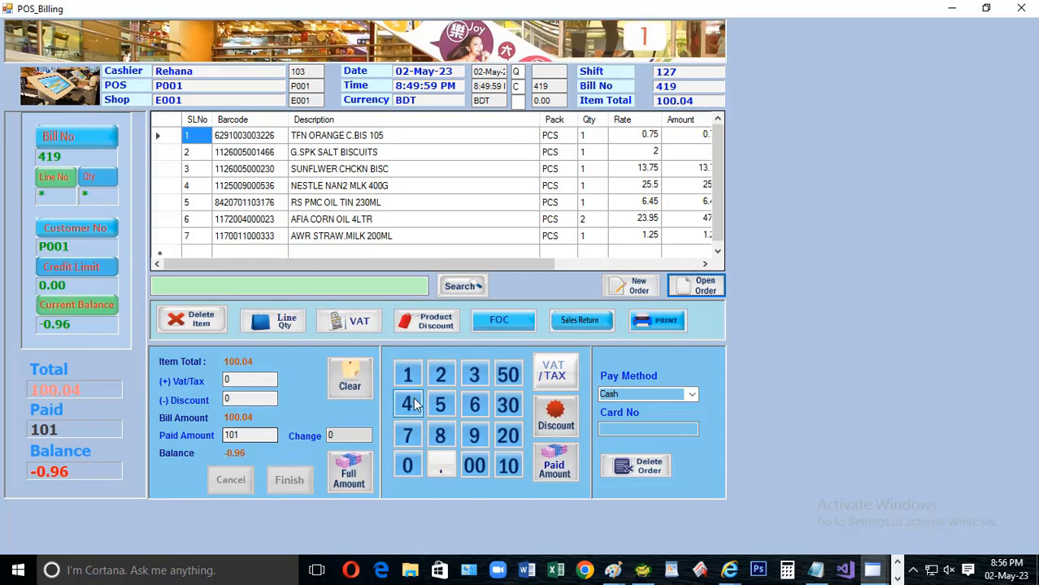
mouse_move(528, 264)
left_mouse_down()
mouse_move(658, 266)
mouse_move(524, 264)
left_mouse_up()
left_click_drag(718, 164, 731, 107)
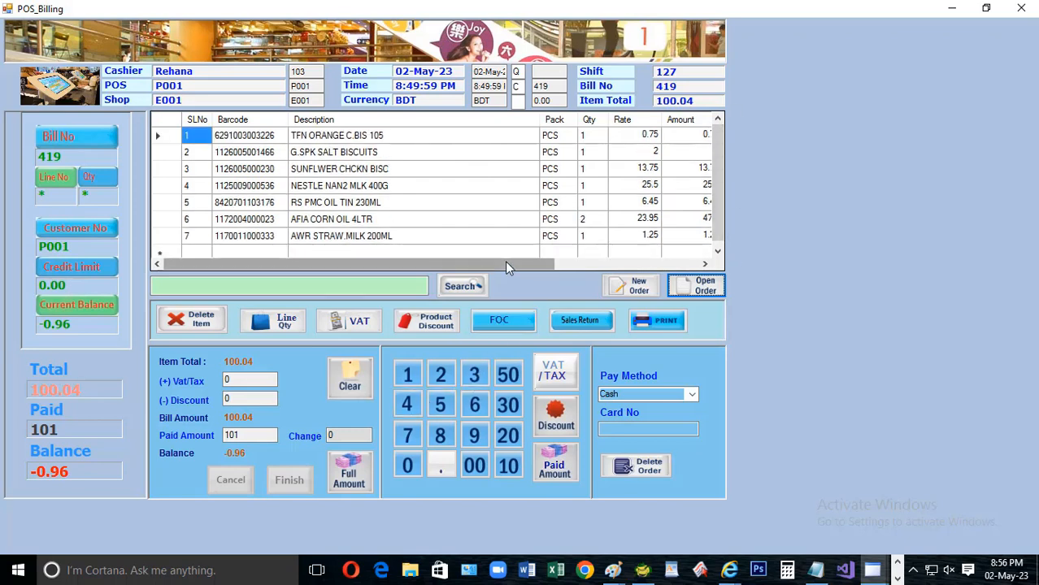
left_click_drag(504, 265, 689, 263)
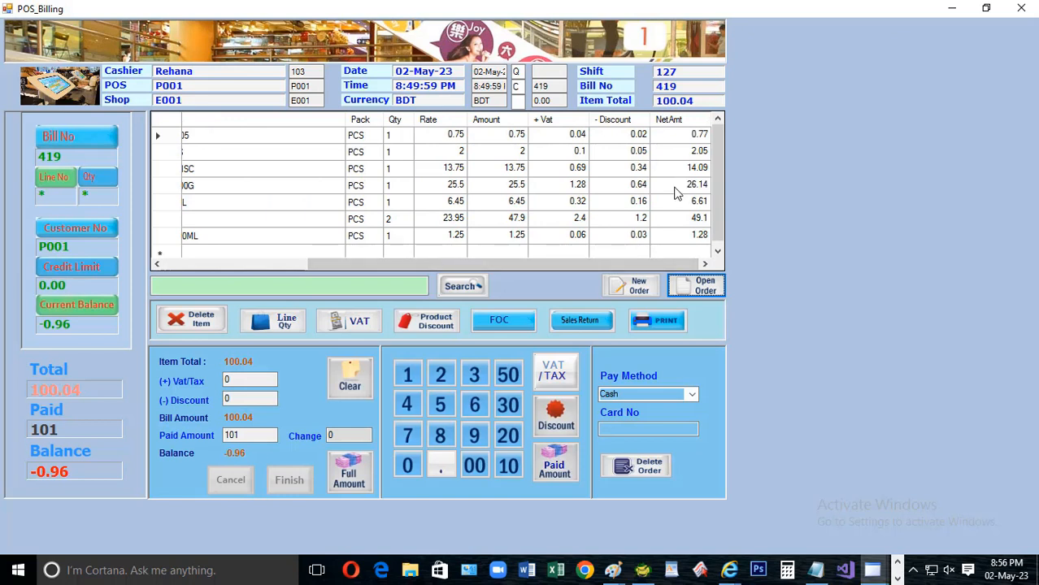
Switch to iVision ERP in Internet Explorer, open the Item Organizer form from the STOCK module and start a query.
left_click(638, 289)
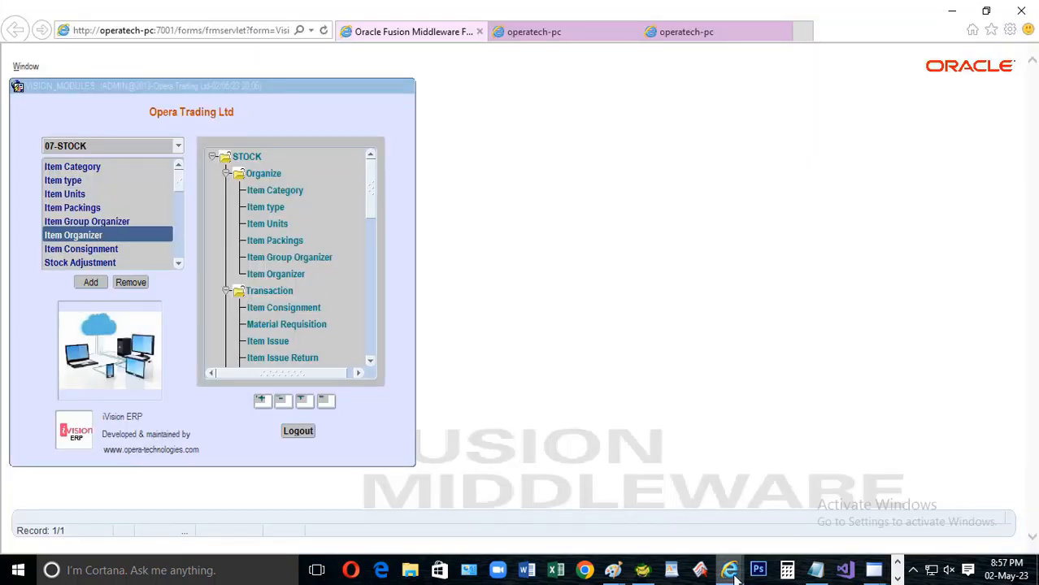
double_click(89, 236)
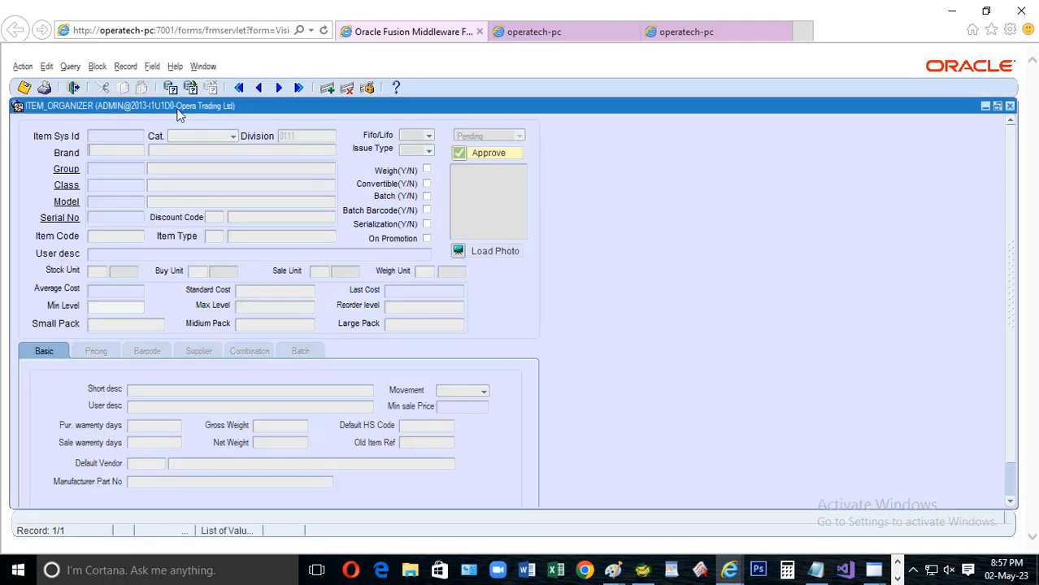
left_click(171, 88)
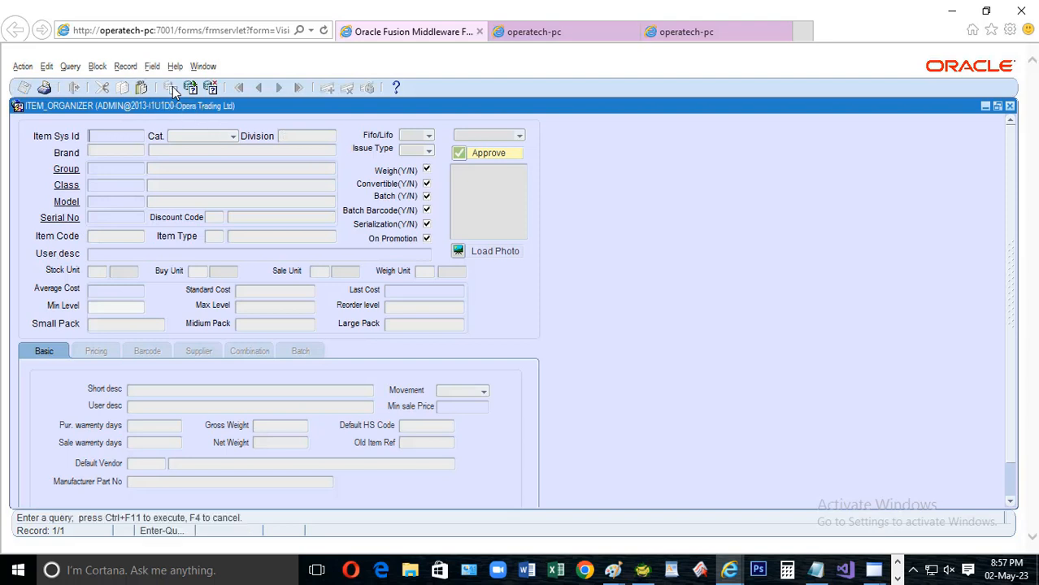
Set the item query criteria to group FOOD and class Oil.
double_click(106, 170)
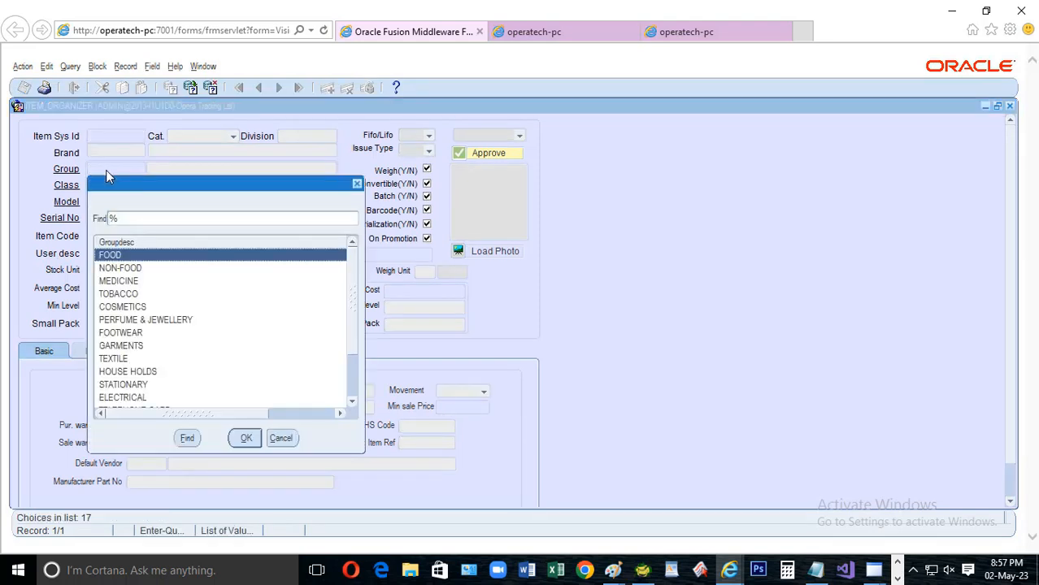
double_click(116, 259)
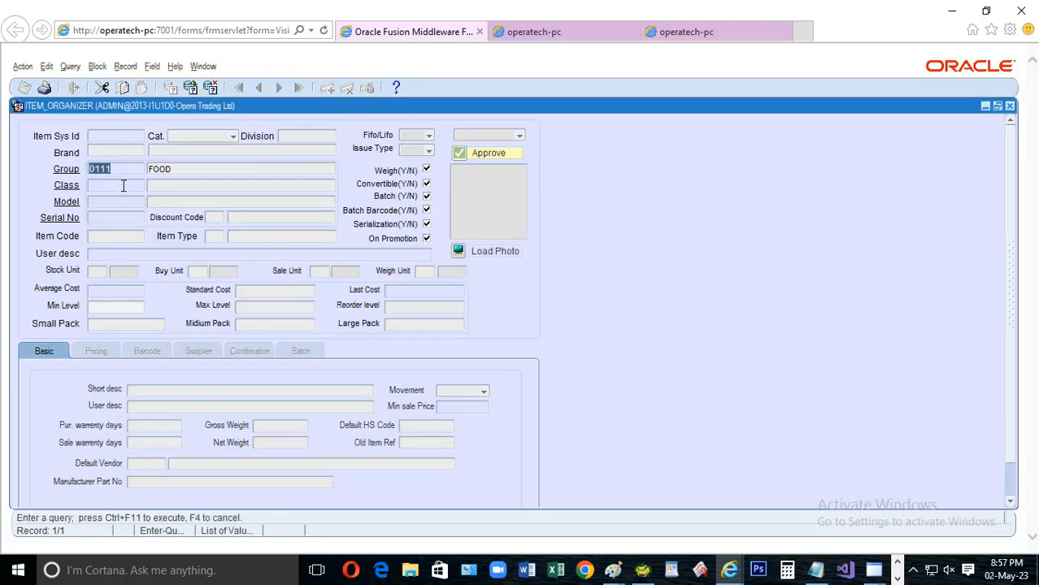
double_click(122, 185)
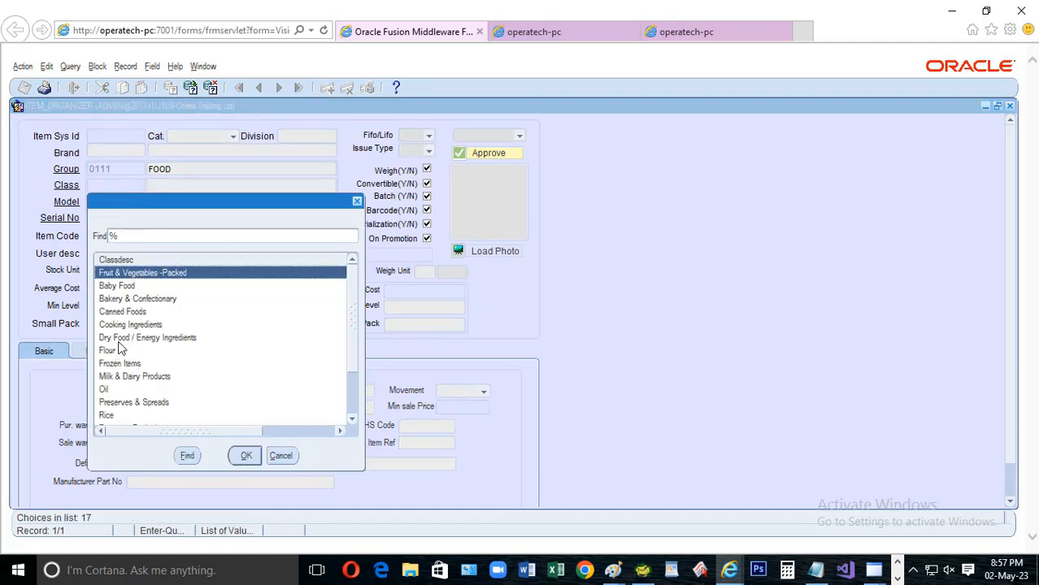
left_click(109, 391)
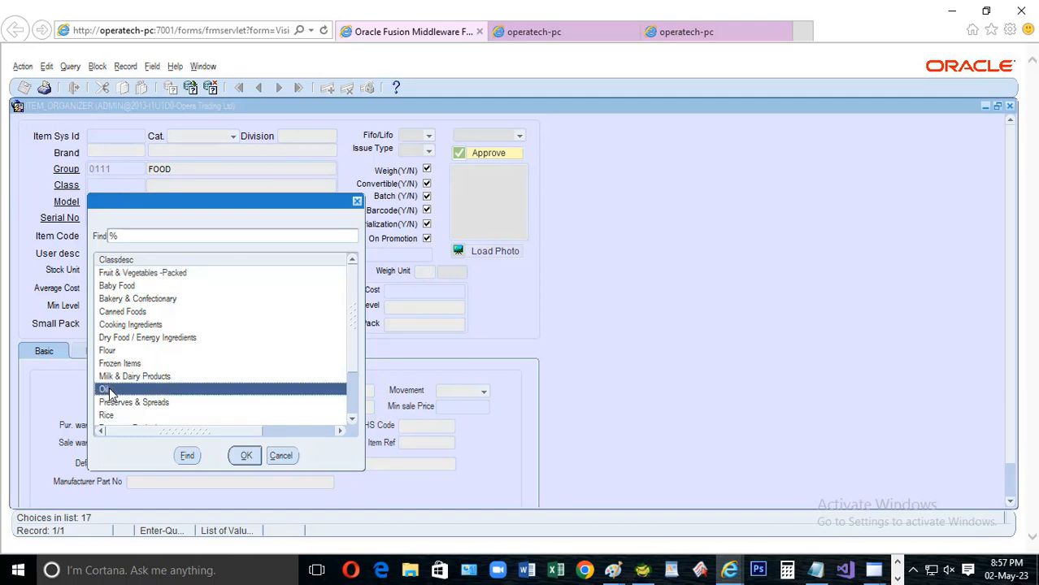
left_click(247, 458)
Add the model SUNFLOWER OILS to the item query and run it.
double_click(123, 202)
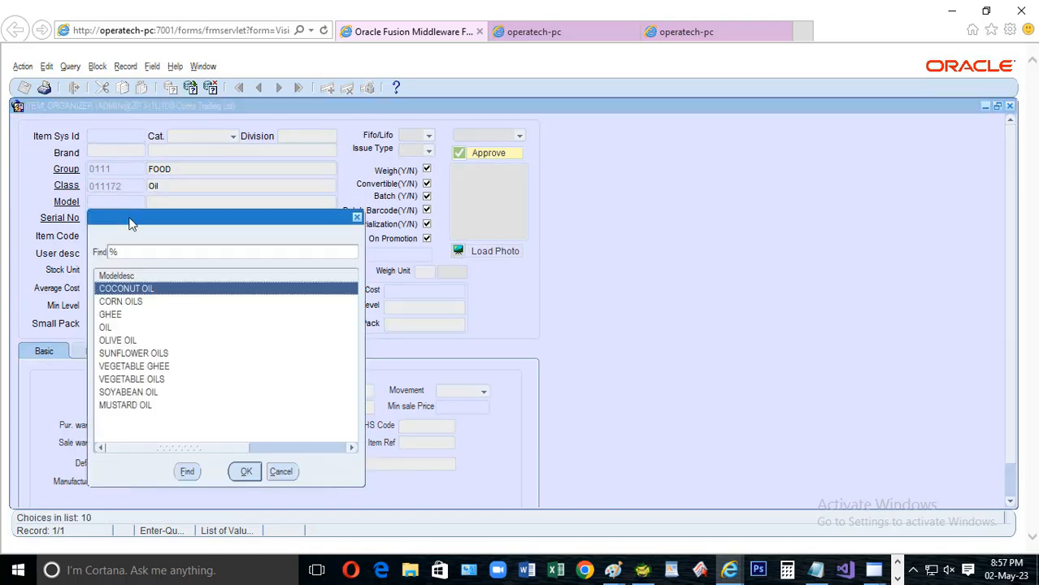
left_click(138, 355)
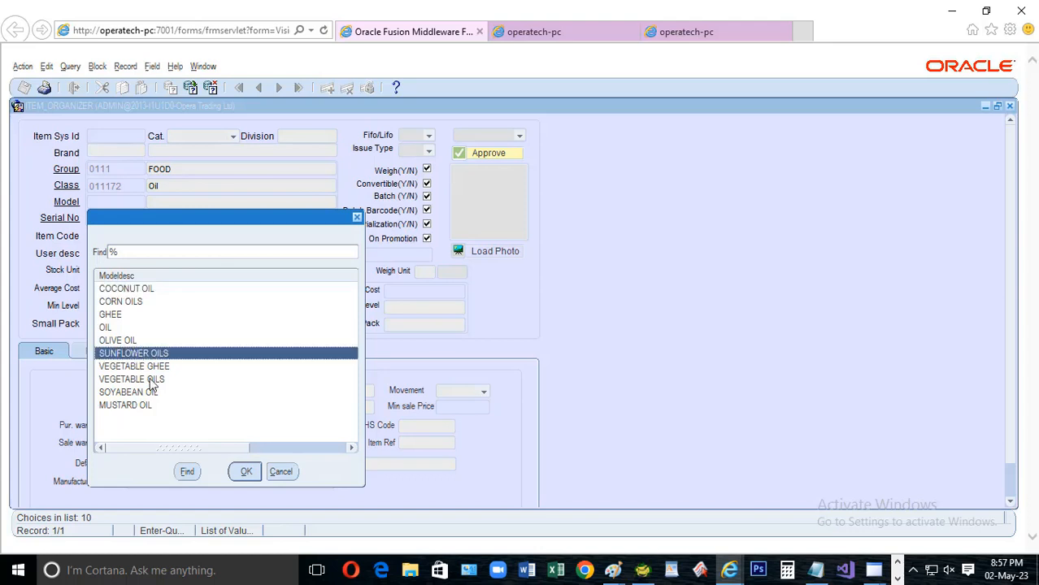
left_click(245, 474)
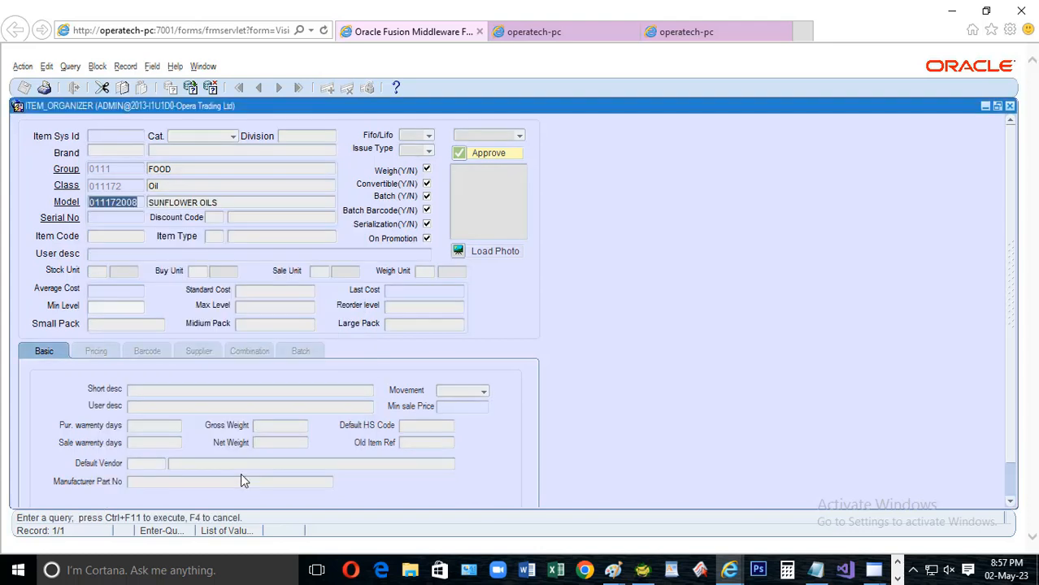
left_click(191, 88)
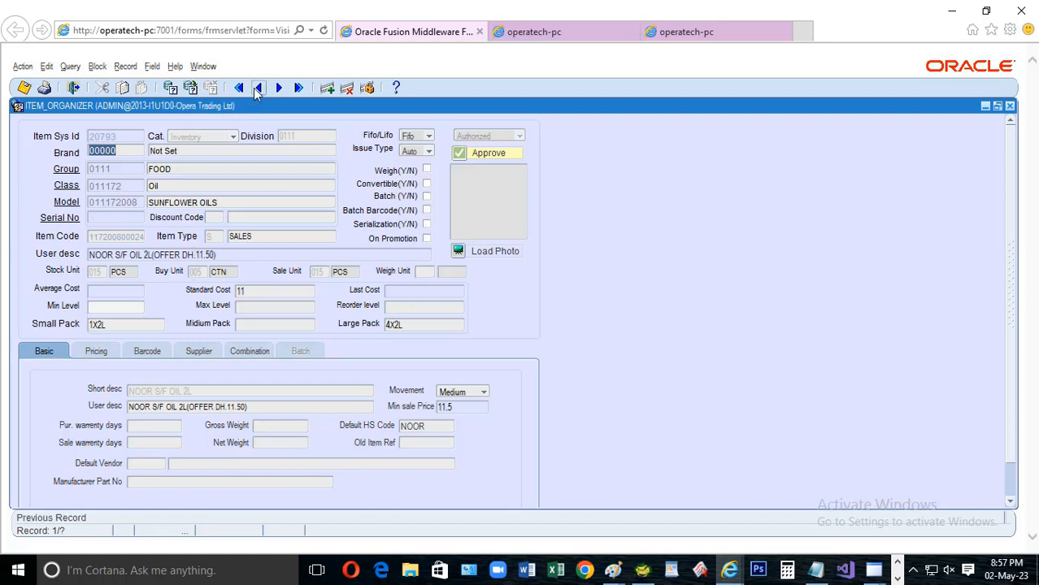
Go to the SUNLITE SUN FLOWER OIL 4L item record and view its description and unit pricing.
left_click(278, 89)
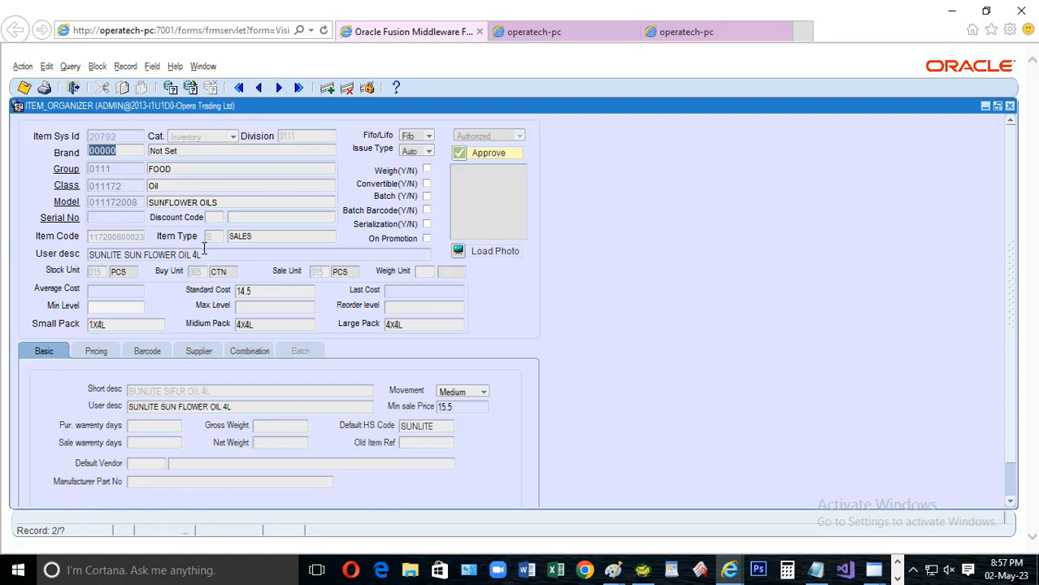
left_click_drag(201, 254, 139, 254)
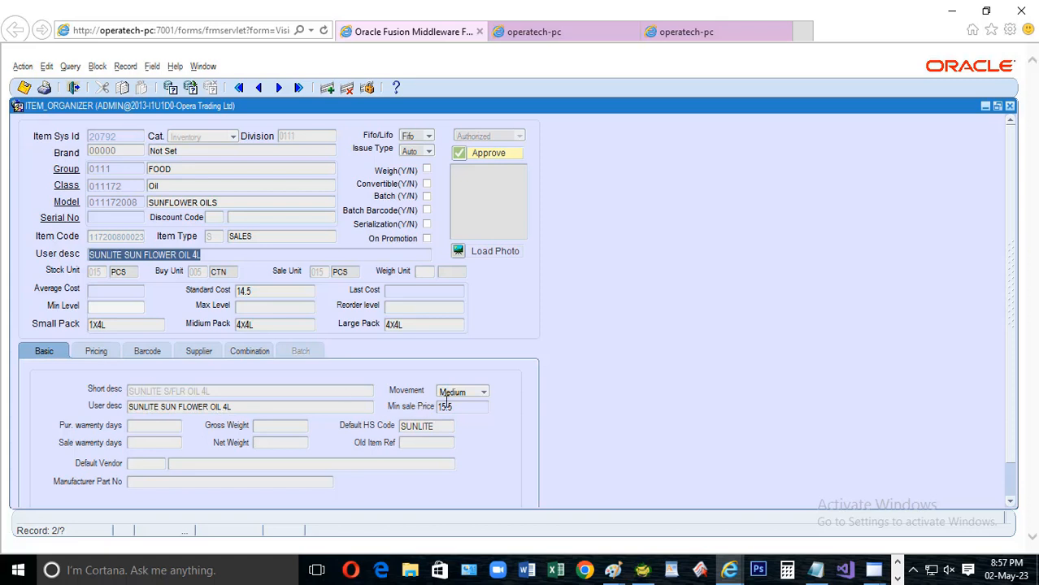
left_click(99, 356)
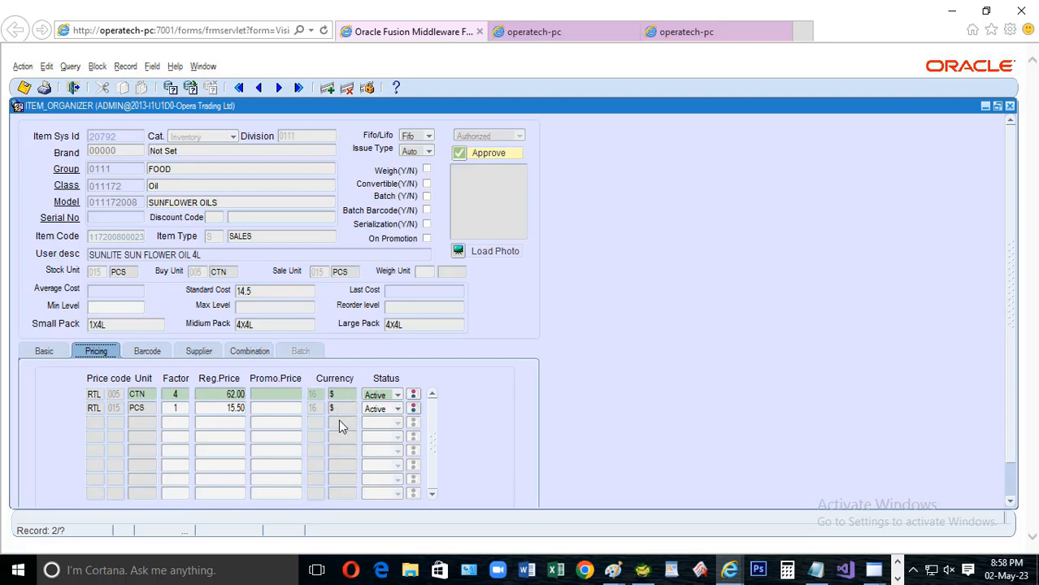
View the SUNLITE SUN FLOWER OIL 4L item's barcode details and switch to the POS_Billing window.
left_click(145, 351)
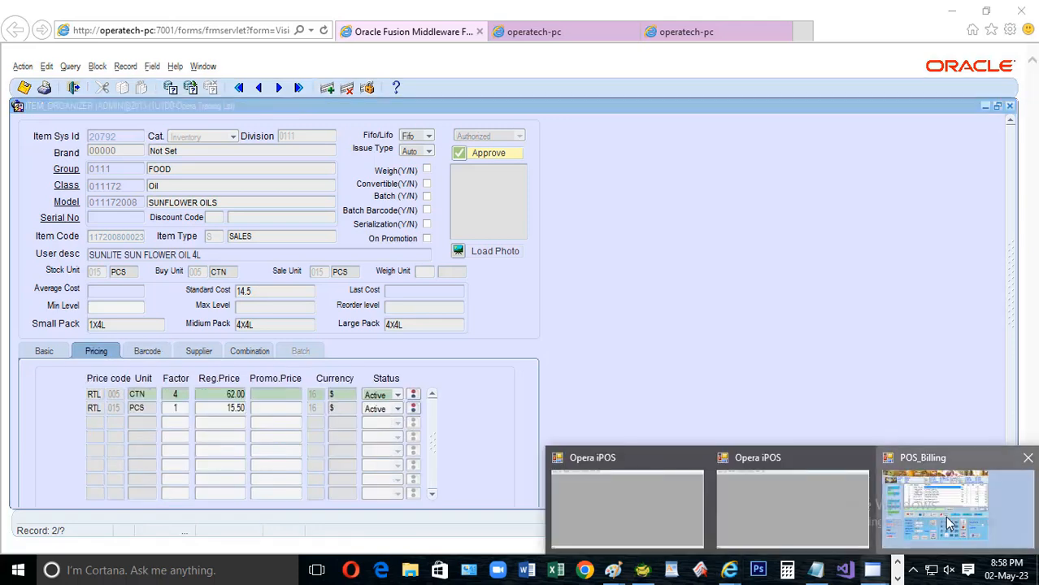
left_click(955, 508)
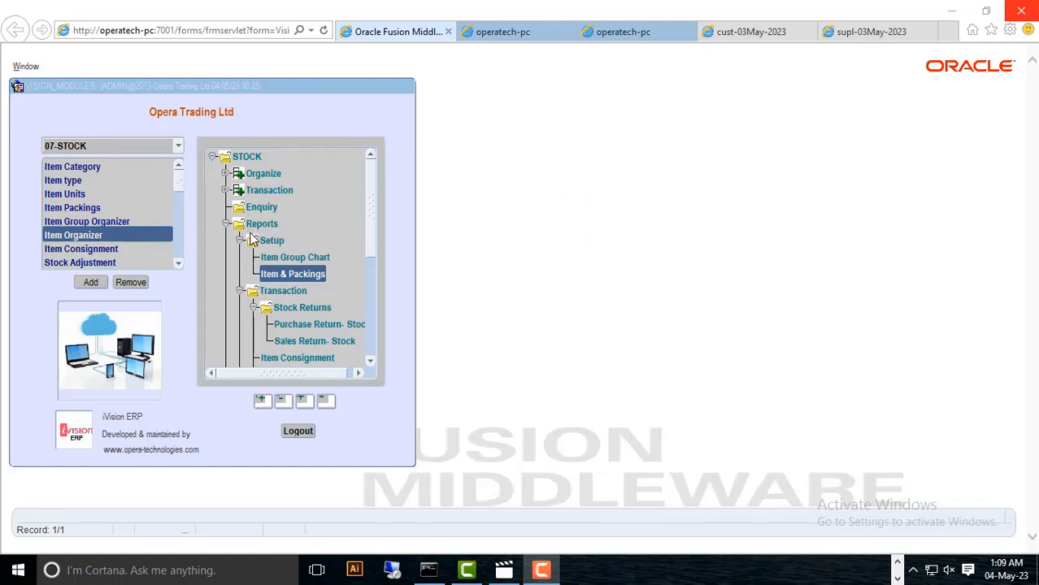
Open the Item & Packings stock report and filter it to group FOOD, class Oil and sub-class SUNFLOWER OILS.
double_click(302, 278)
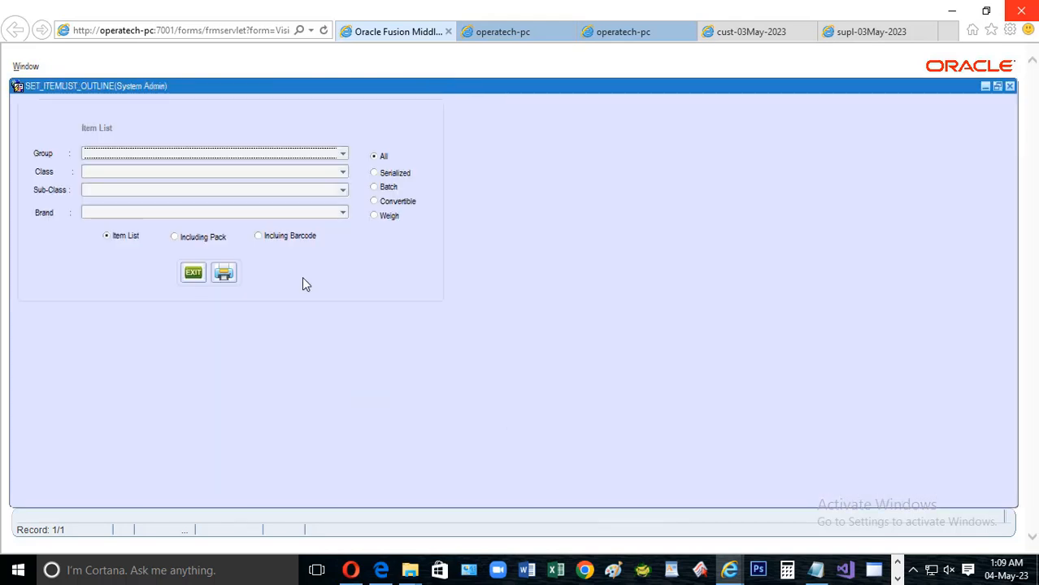
left_click(343, 156)
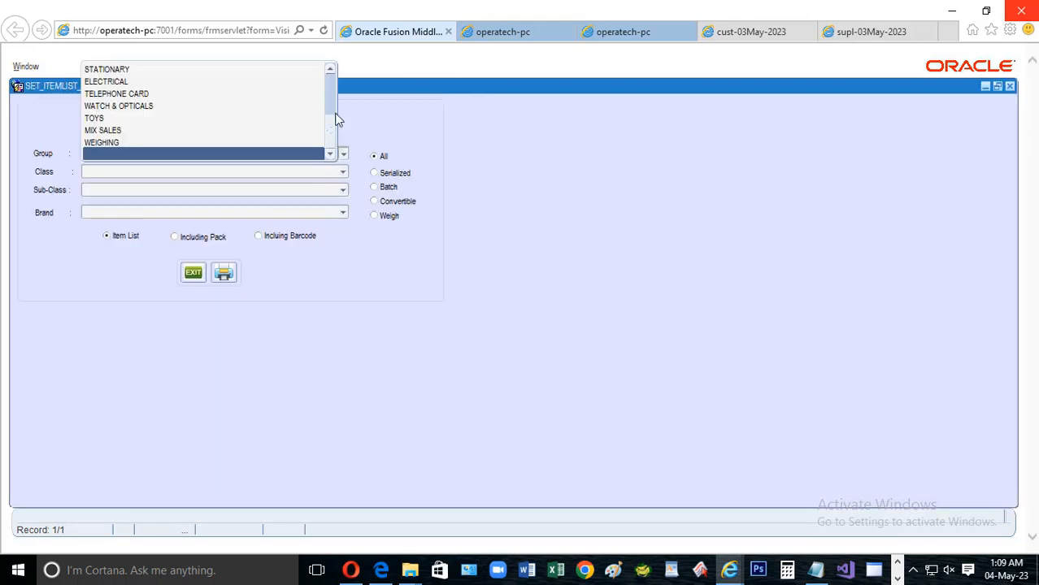
scroll(336, 116, "up", 5)
left_click(157, 70)
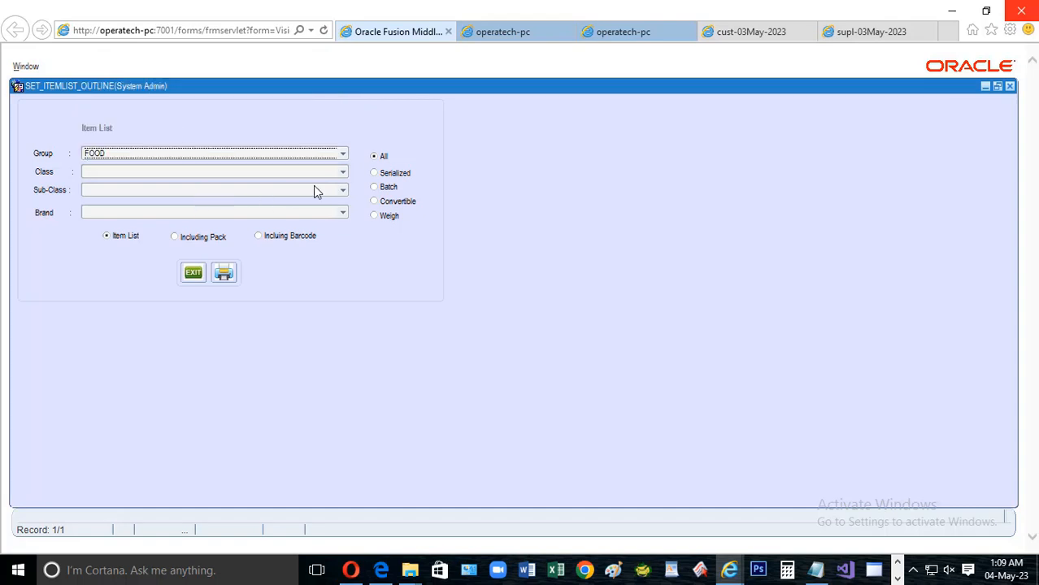
left_click(341, 171)
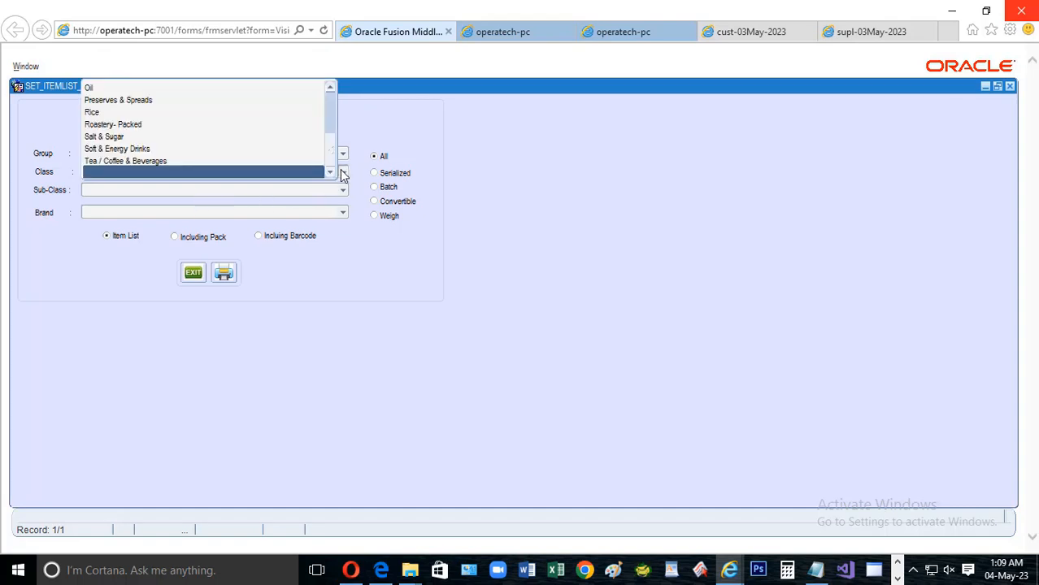
left_click(103, 88)
left_click(178, 191)
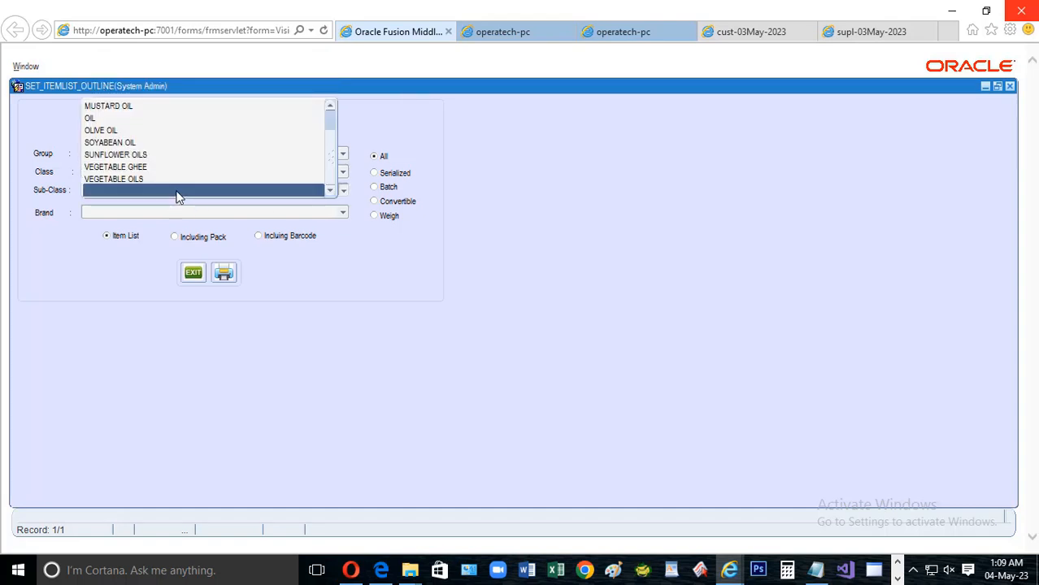
left_click(145, 156)
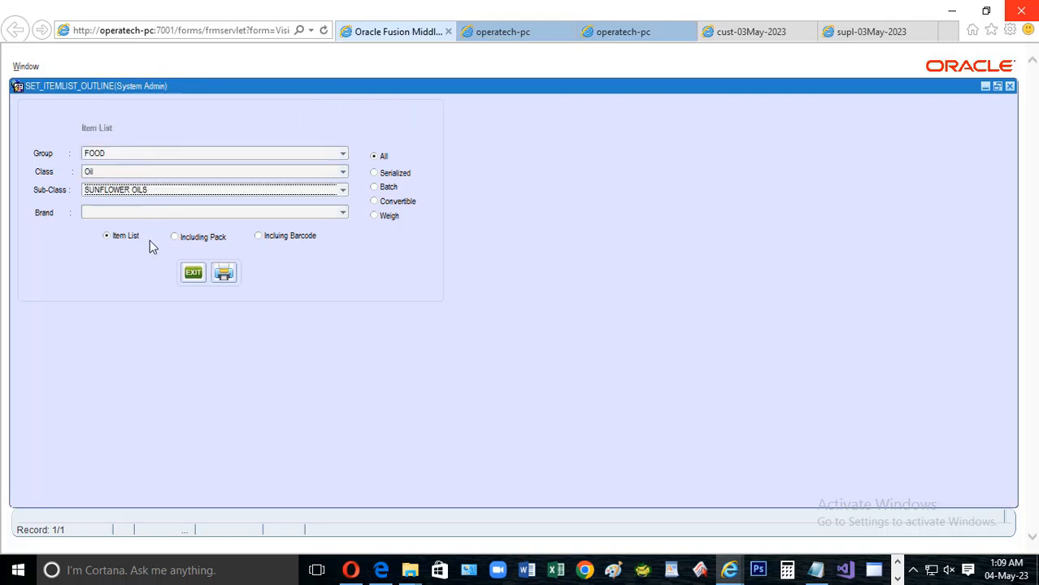
Try the pack and barcode report options, set the type to Item List and generate the report.
left_click(180, 237)
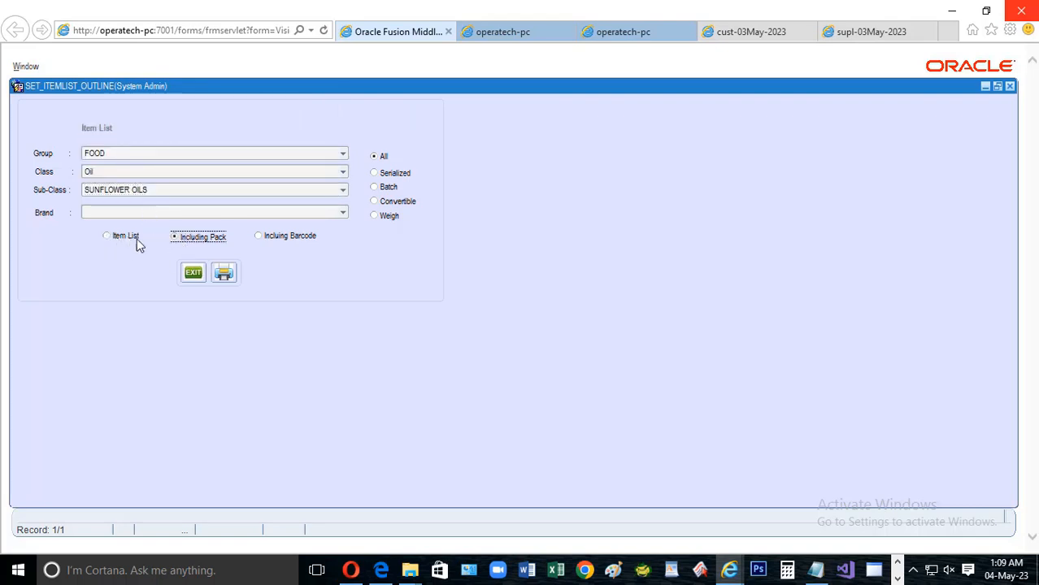
left_click(115, 240)
left_click(199, 243)
left_click(265, 236)
left_click(109, 240)
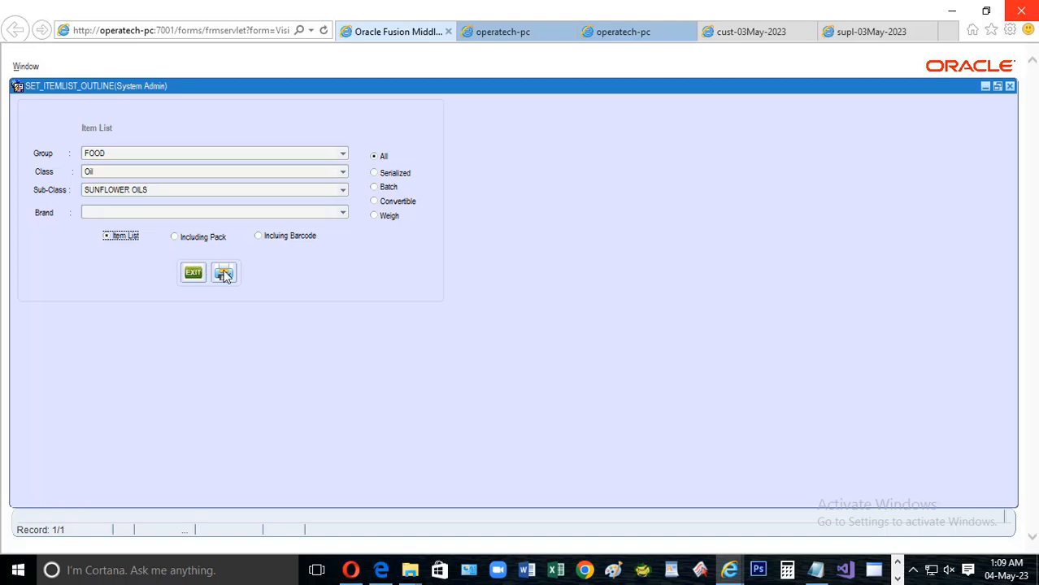
left_click(224, 275)
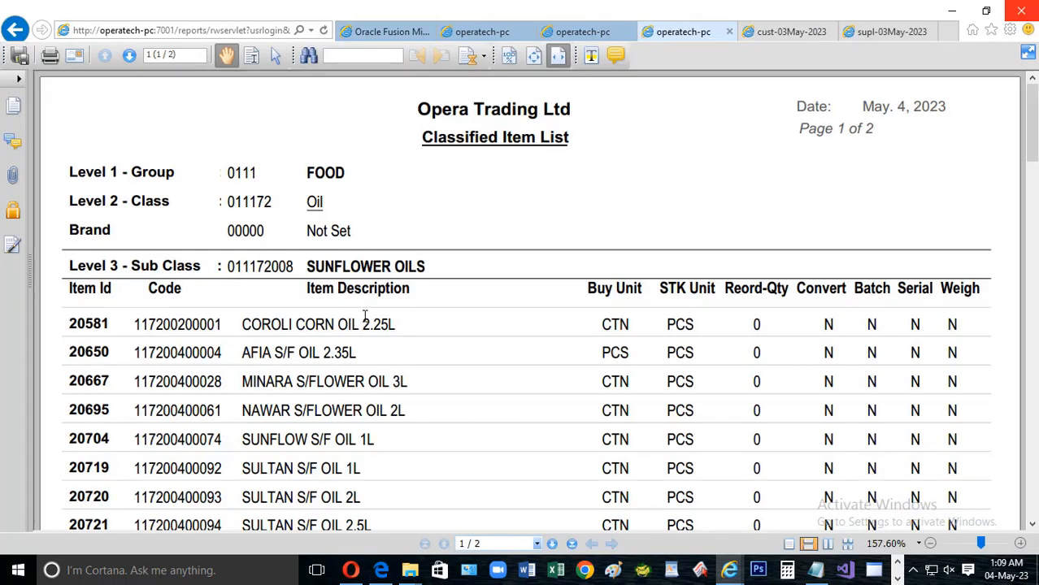
Examine the item codes, descriptions, units and closing counts across both pages of the Classified Item List report.
scroll(382, 316, "down", 2)
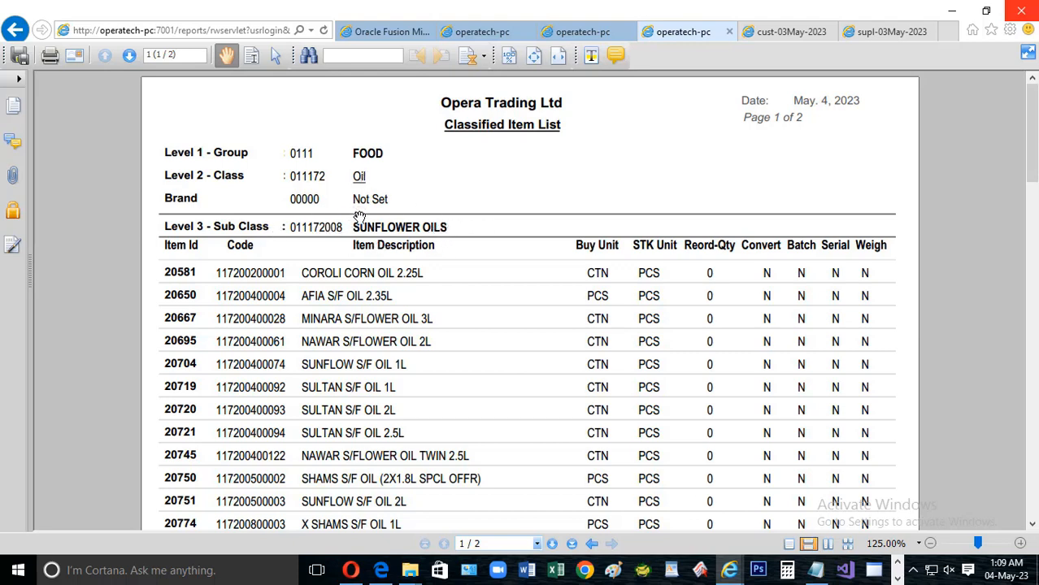
scroll(362, 236, "down", 1)
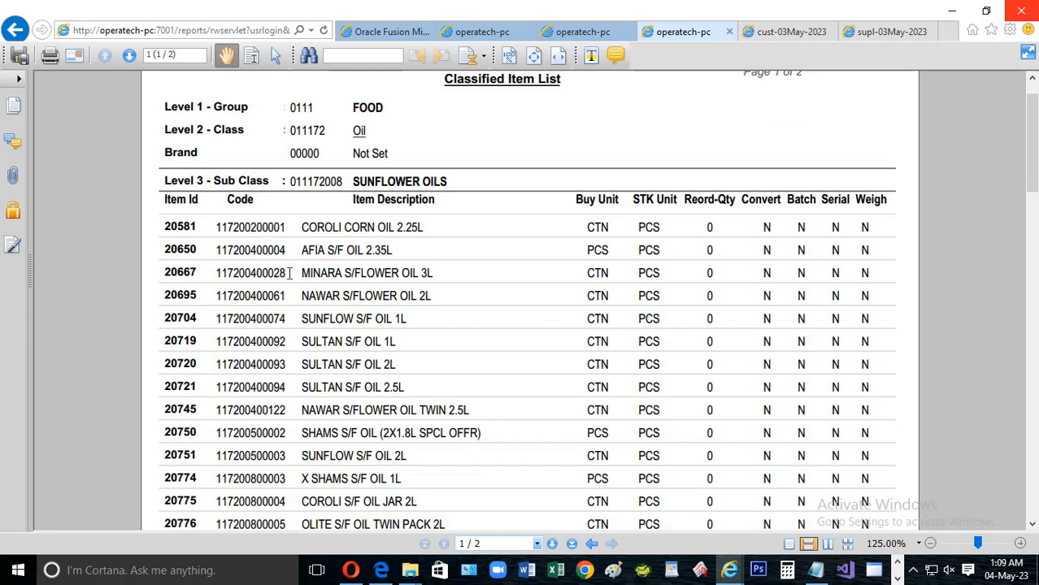
scroll(341, 280, "down", 4)
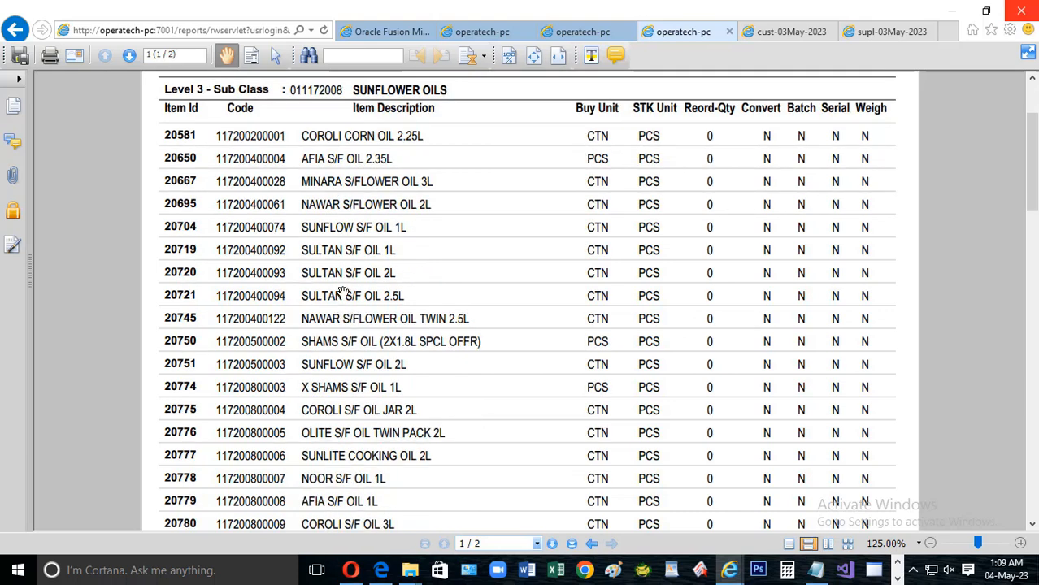
scroll(345, 286, "down", 3)
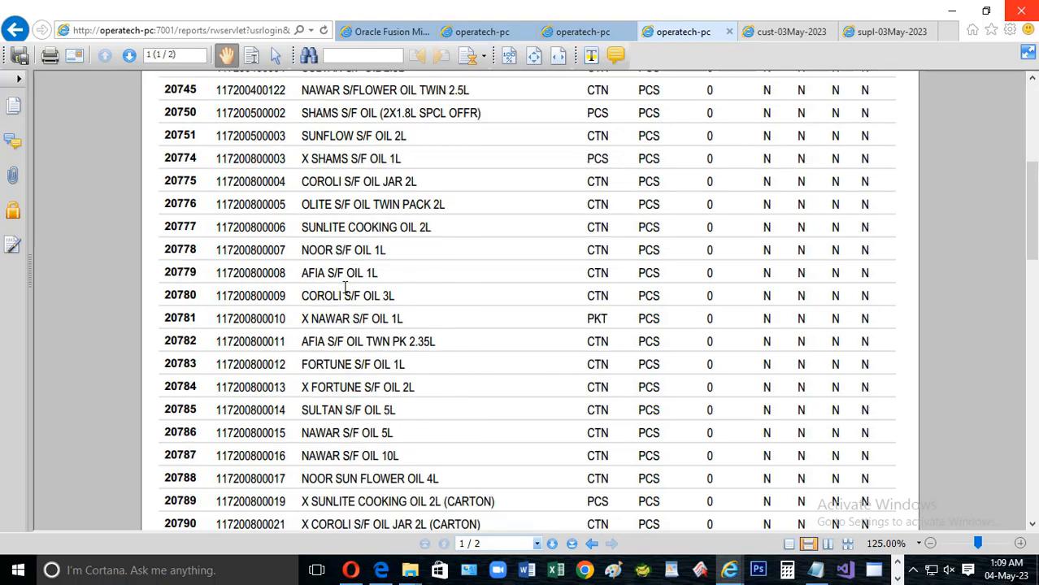
scroll(345, 286, "down", 2)
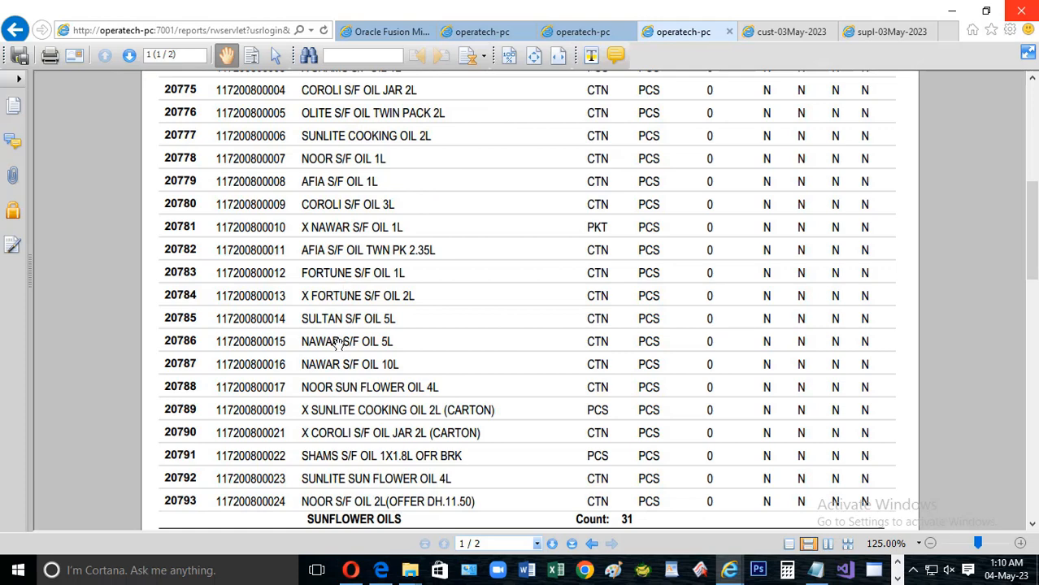
scroll(342, 348, "down", 3)
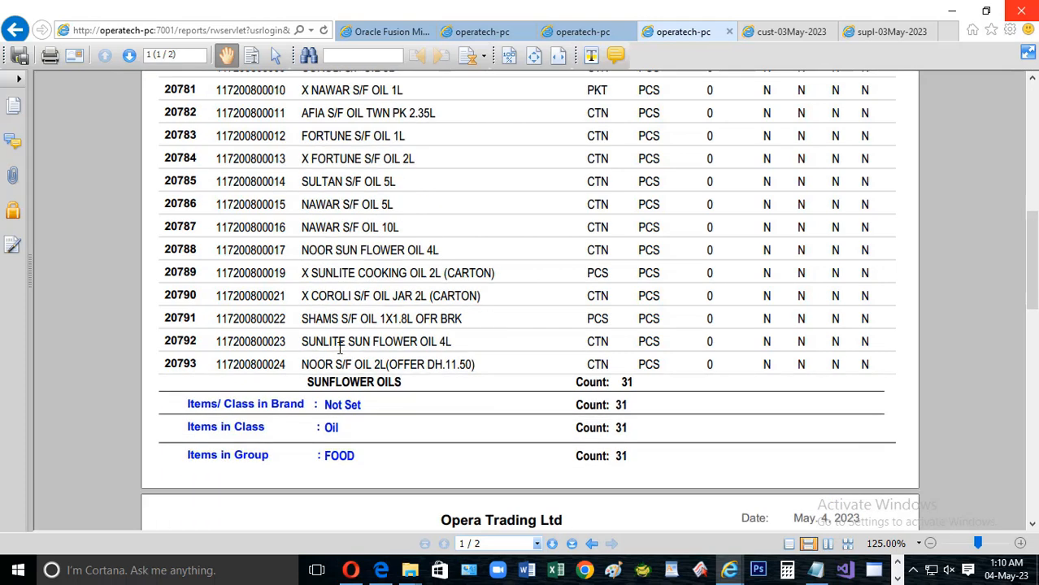
scroll(341, 348, "down", 4)
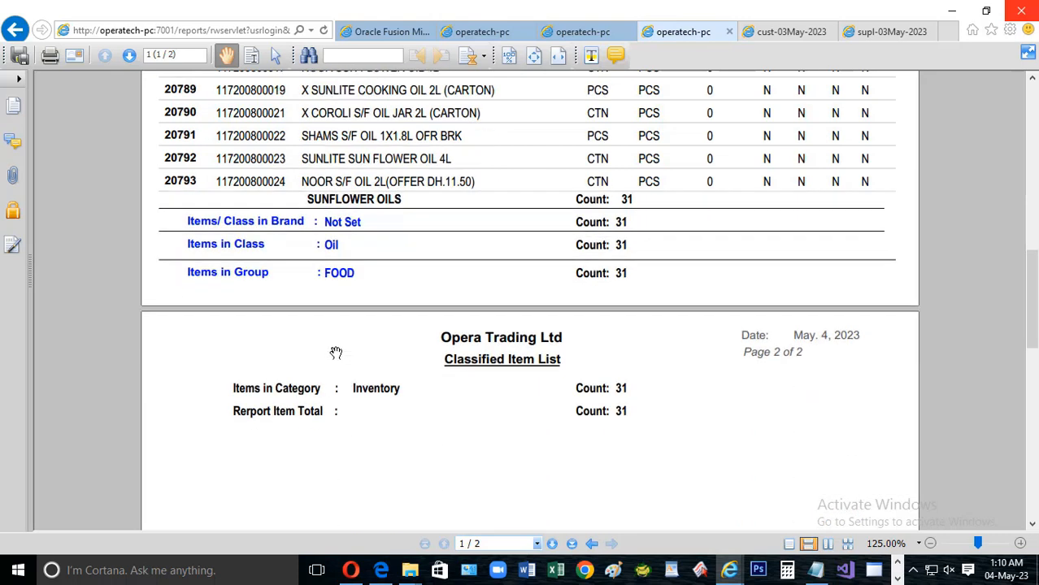
scroll(577, 382, "up", 20)
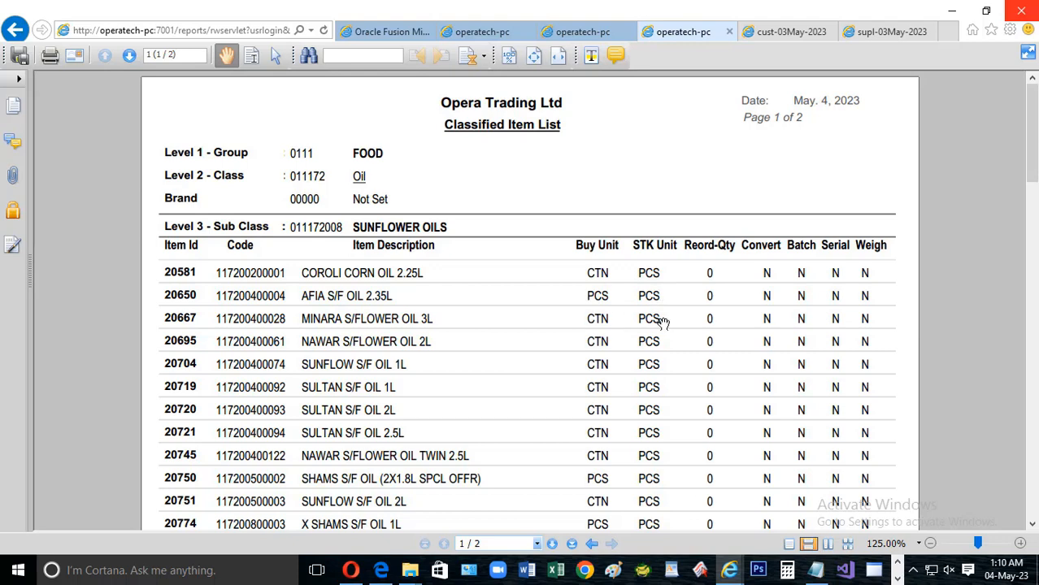
key("ctrl+minus")
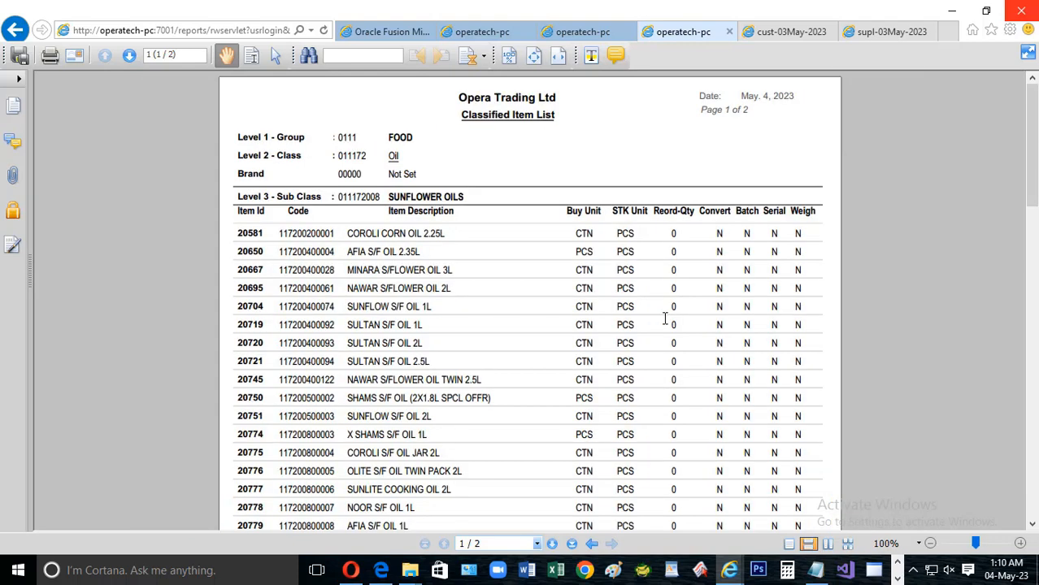
scroll(664, 318, "down", 10)
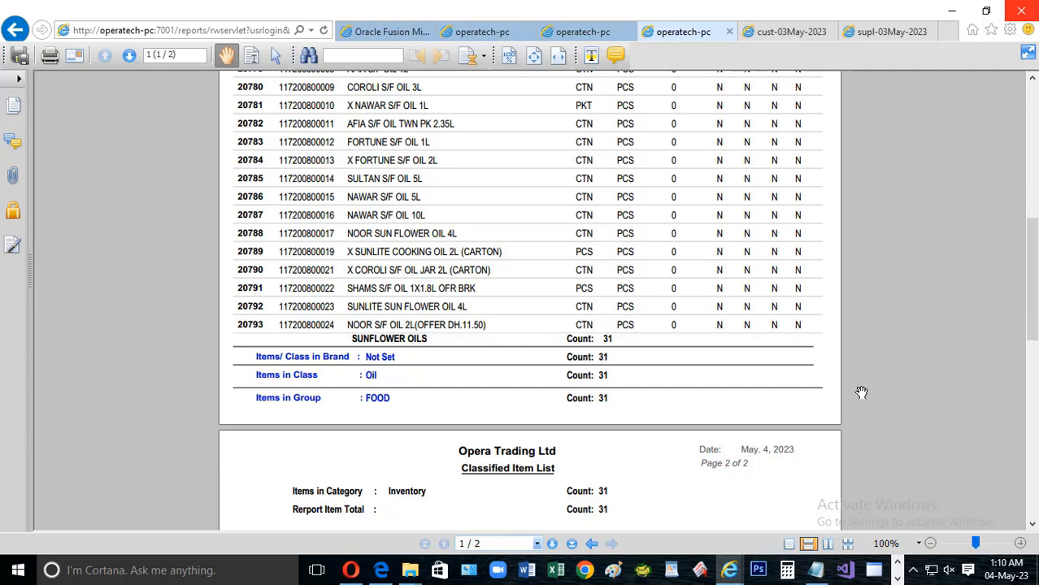
scroll(858, 406, "down", 3)
scroll(856, 406, "up", 6)
scroll(856, 406, "up", 4)
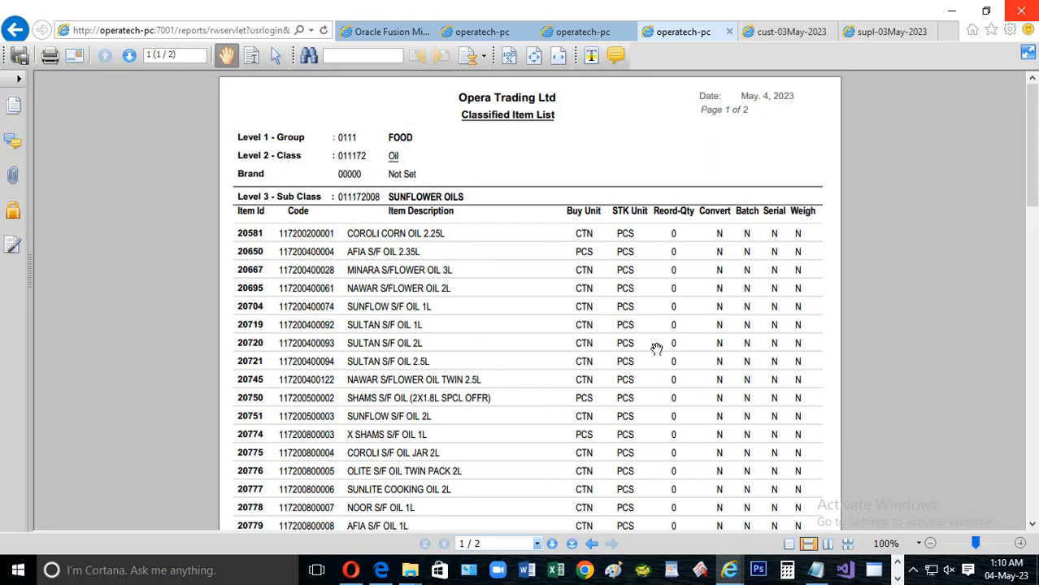
Close the extra Classified Item List report and examine pack factors, prices and barcodes in the Groupwise Item & Pack List.
left_click(497, 36)
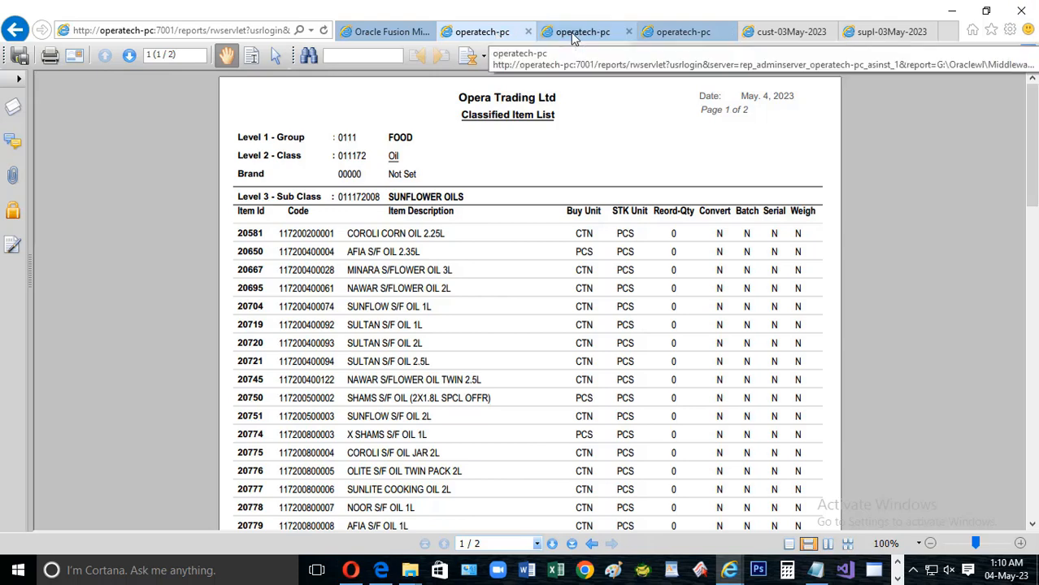
left_click(529, 32)
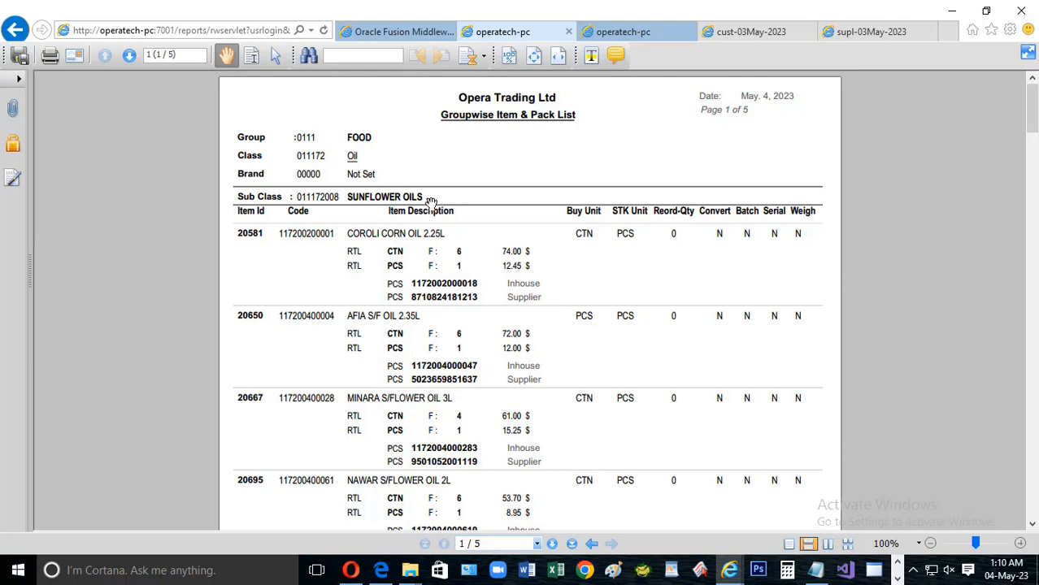
left_click_drag(1033, 122, 1032, 486)
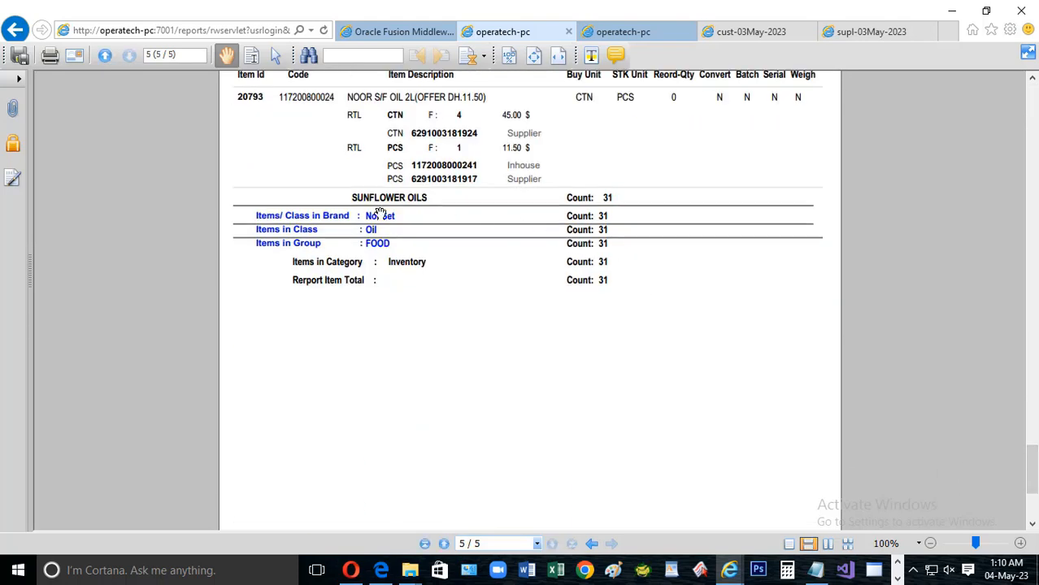
scroll(719, 299, "up", 3)
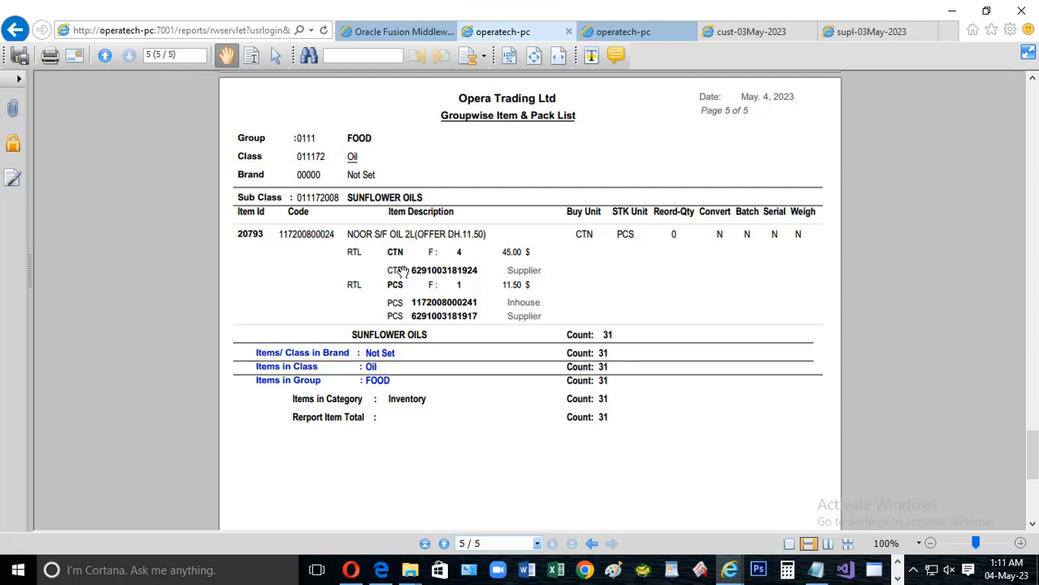
scroll(396, 286, "up", 15)
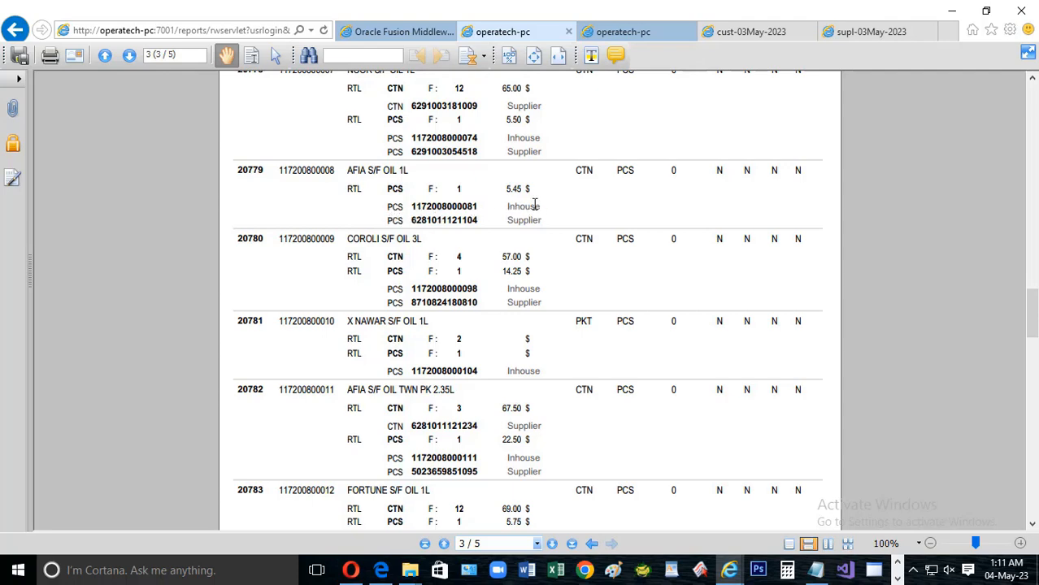
scroll(527, 235, "up", 3)
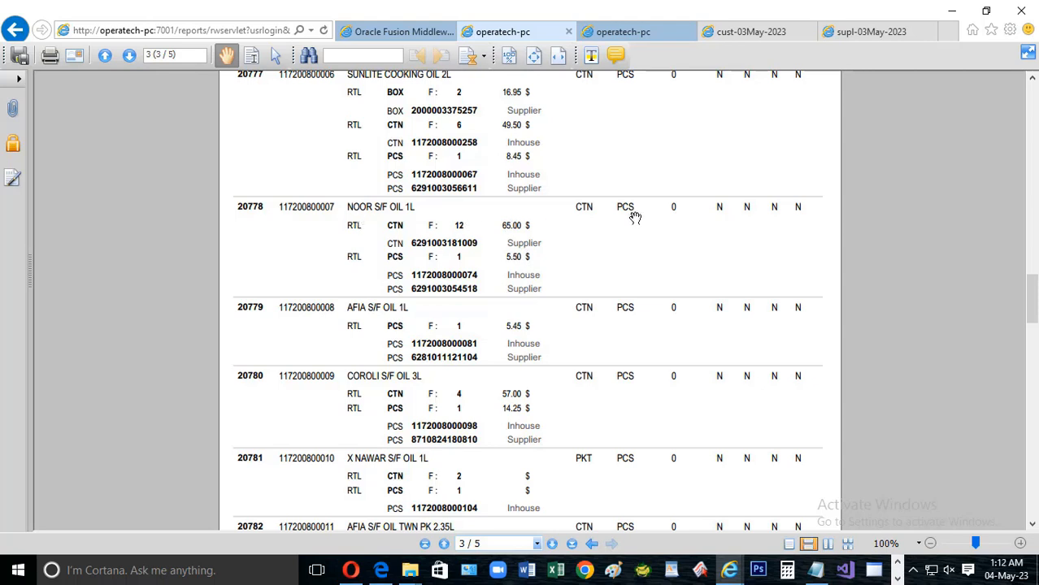
left_click_drag(1030, 290, 1030, 464)
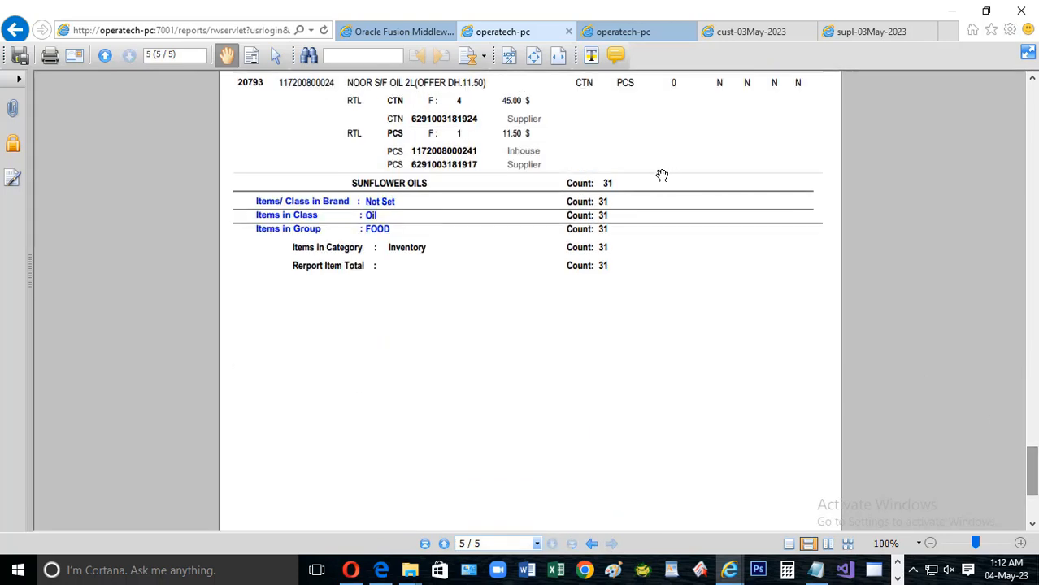
Look through the next open item report and return to the Item List report form.
left_click(622, 31)
left_click_drag(1031, 146, 1018, 395)
left_click_drag(595, 188, 626, 274)
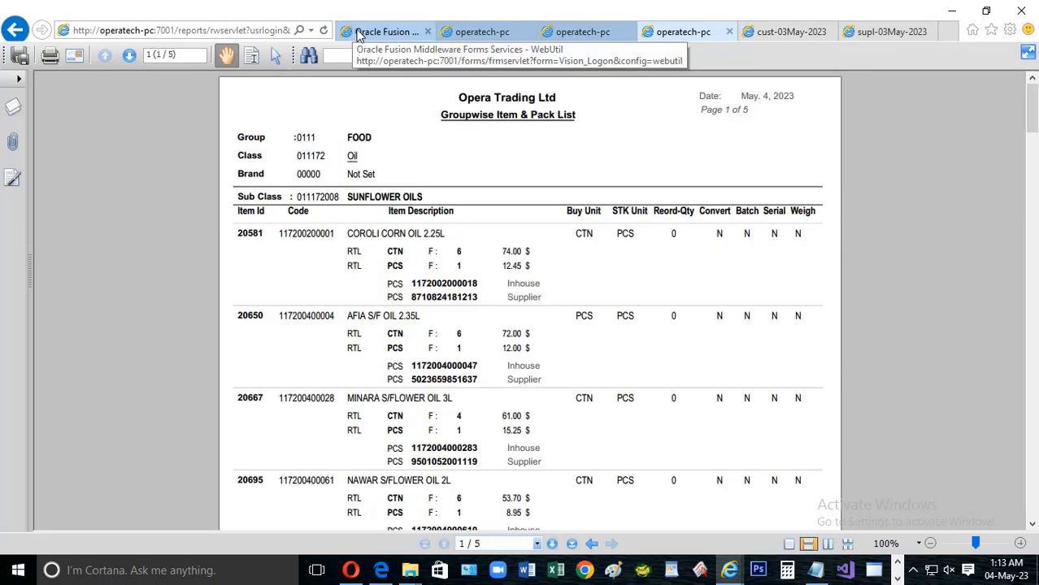
left_click(358, 34)
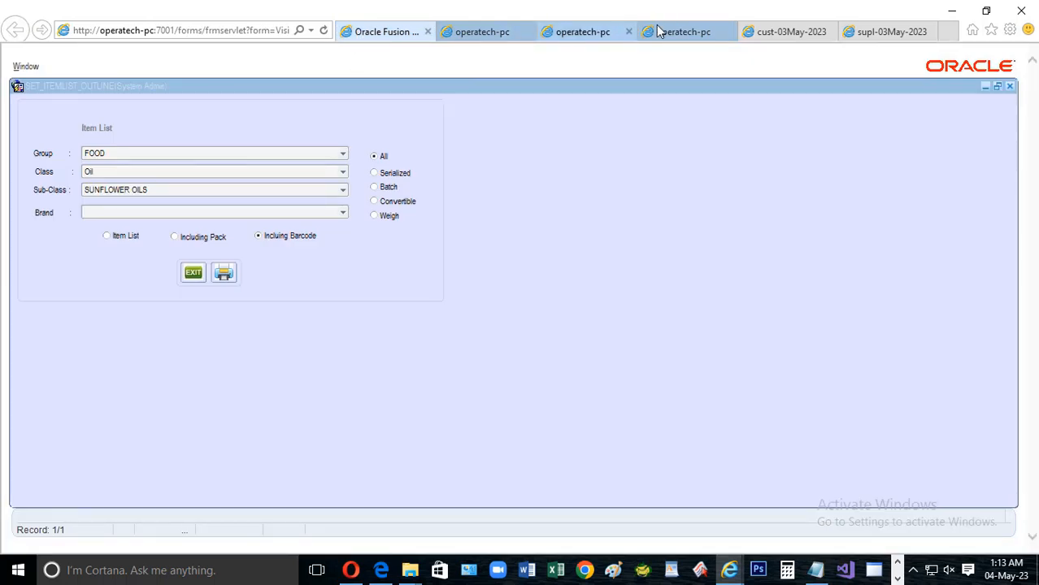
Open the cust-03May-2023 ledger report and examine the customer receivables entries, totals and closing balance on page 13.
left_click(781, 34)
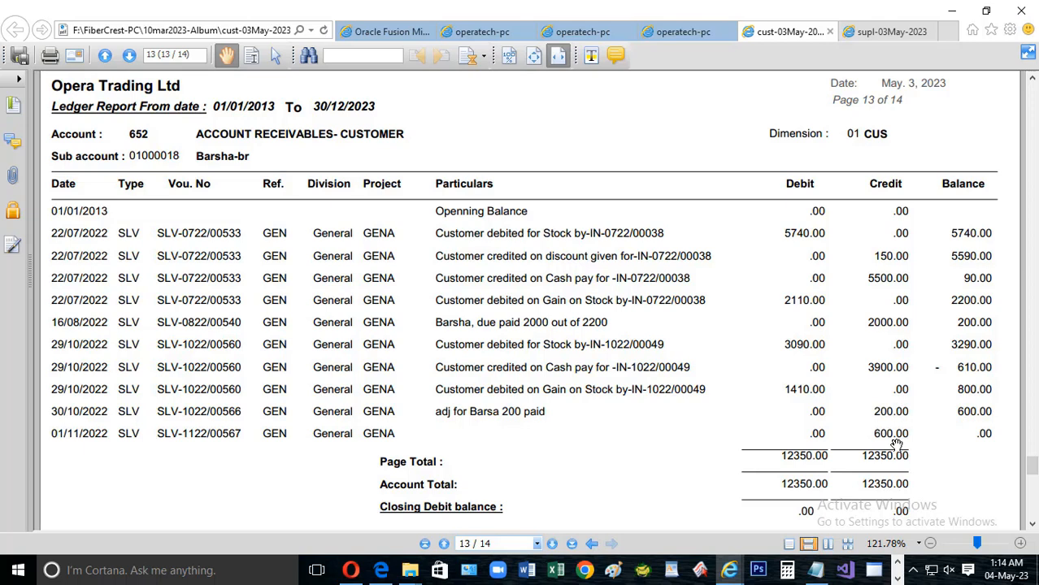
scroll(898, 442, "down", 1)
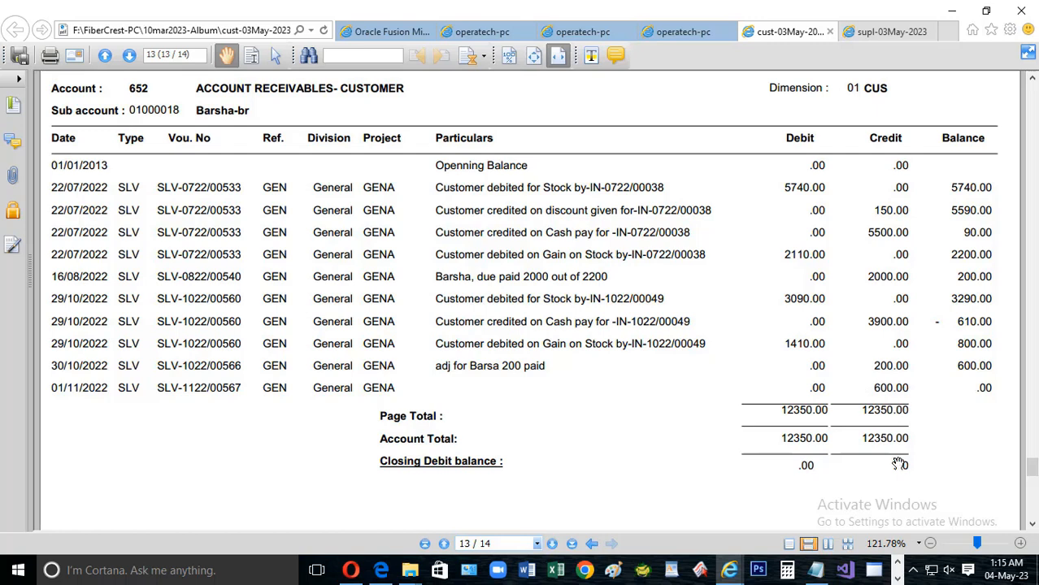
scroll(785, 297, "up", 1)
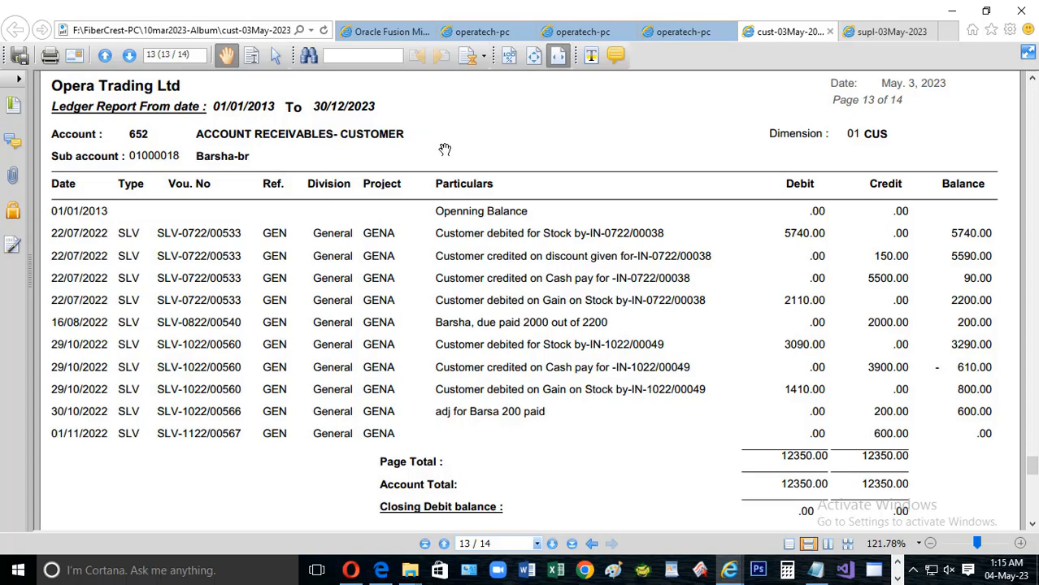
Review the supl-03May-2023 supplier ledger, revisiting the Groupwise Item & Pack List and the customer ledger in between.
left_click(887, 33)
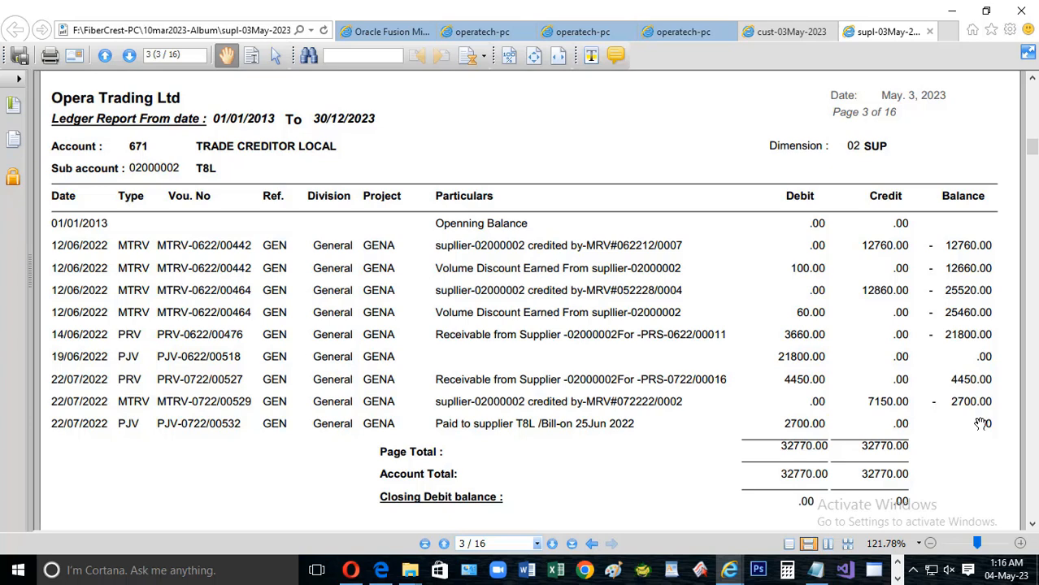
left_click(481, 32)
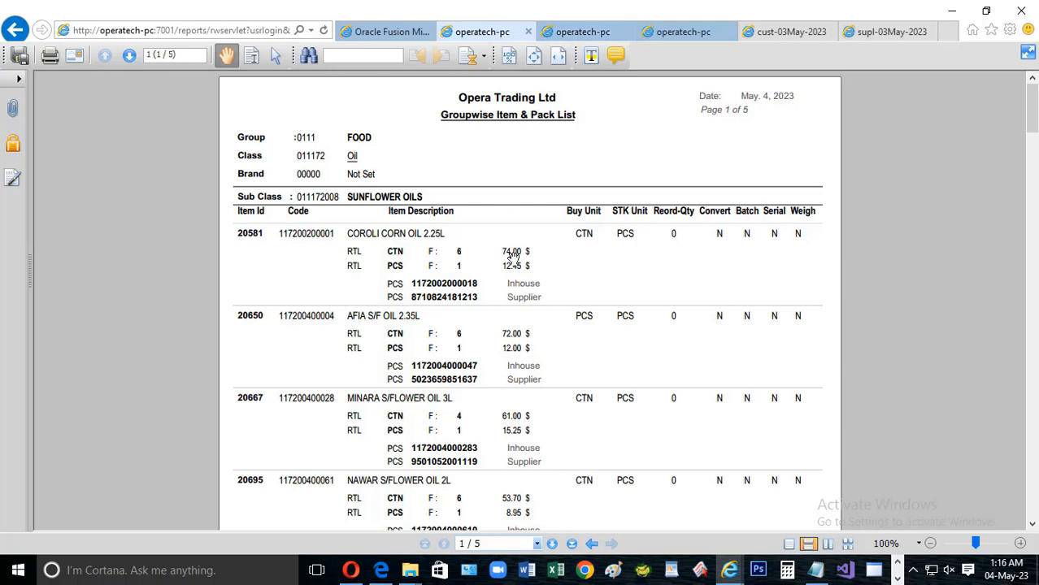
left_click(780, 31)
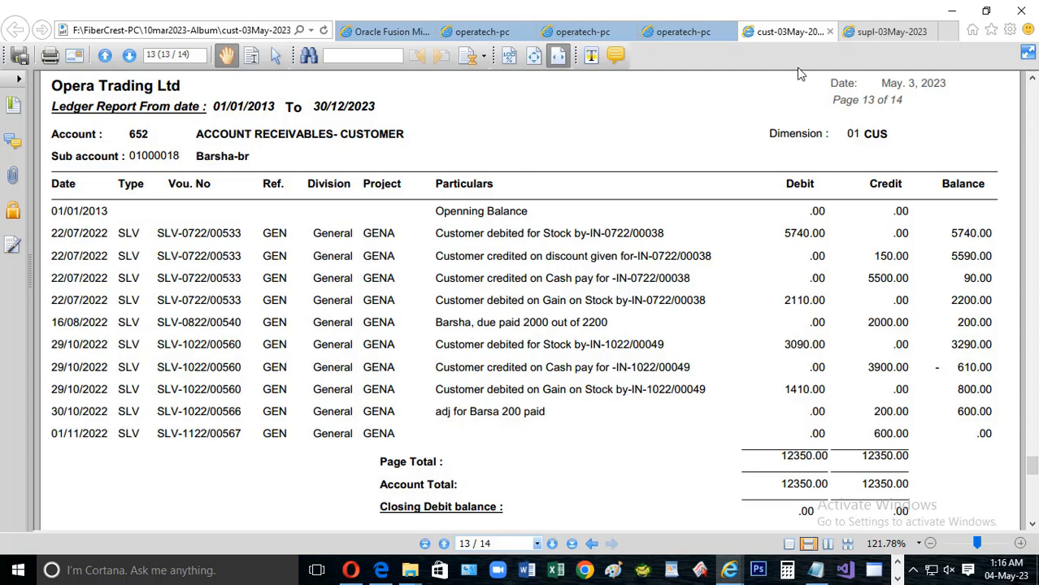
left_click(861, 32)
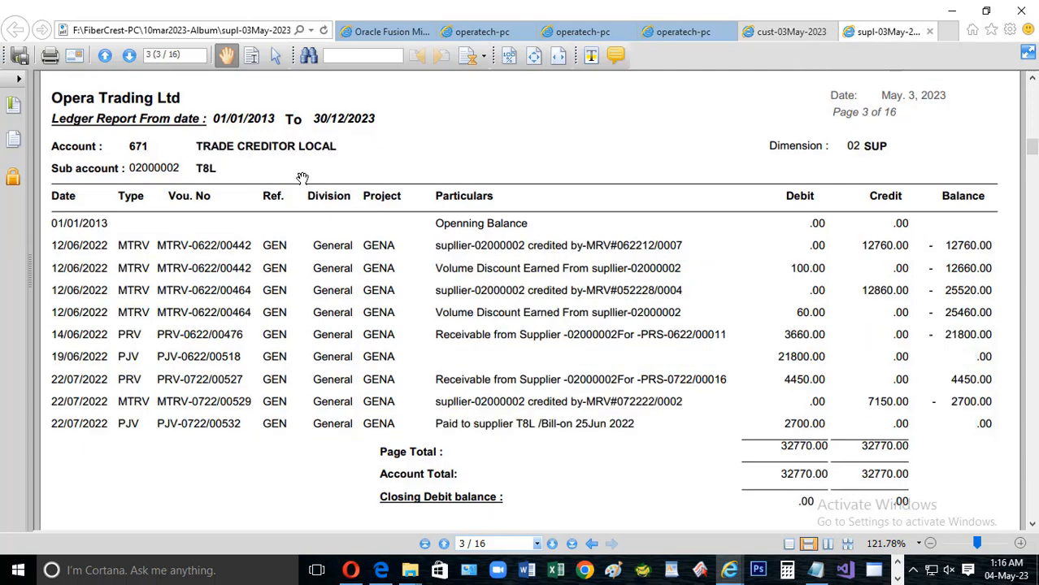